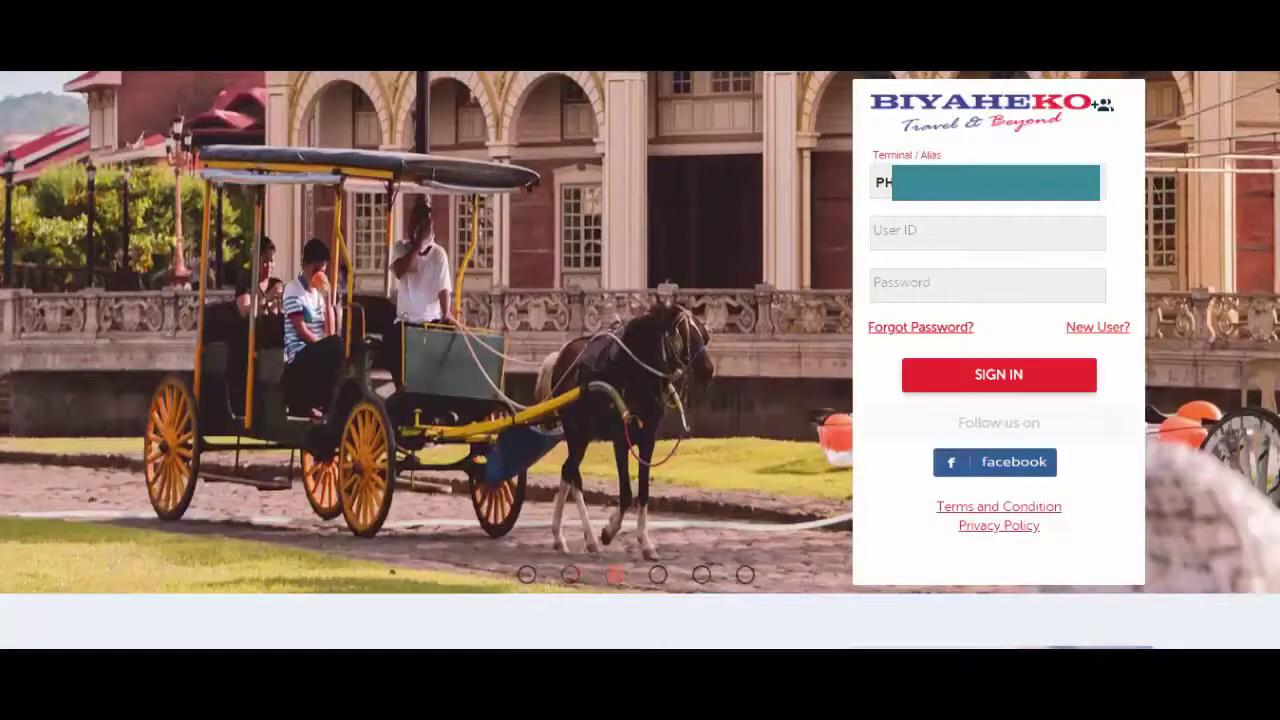
# Enter the agent user ID and account password and submit the sign-in form.
pyautogui.click(899, 237)
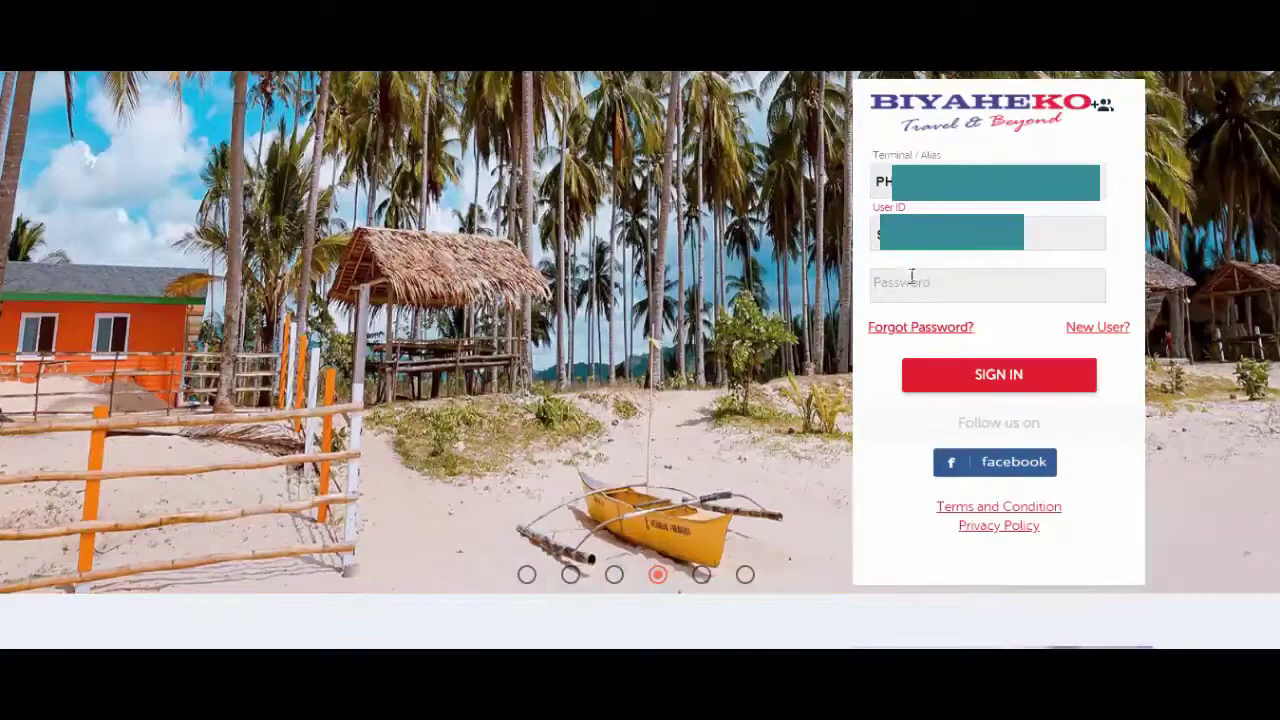
pyautogui.click(910, 282)
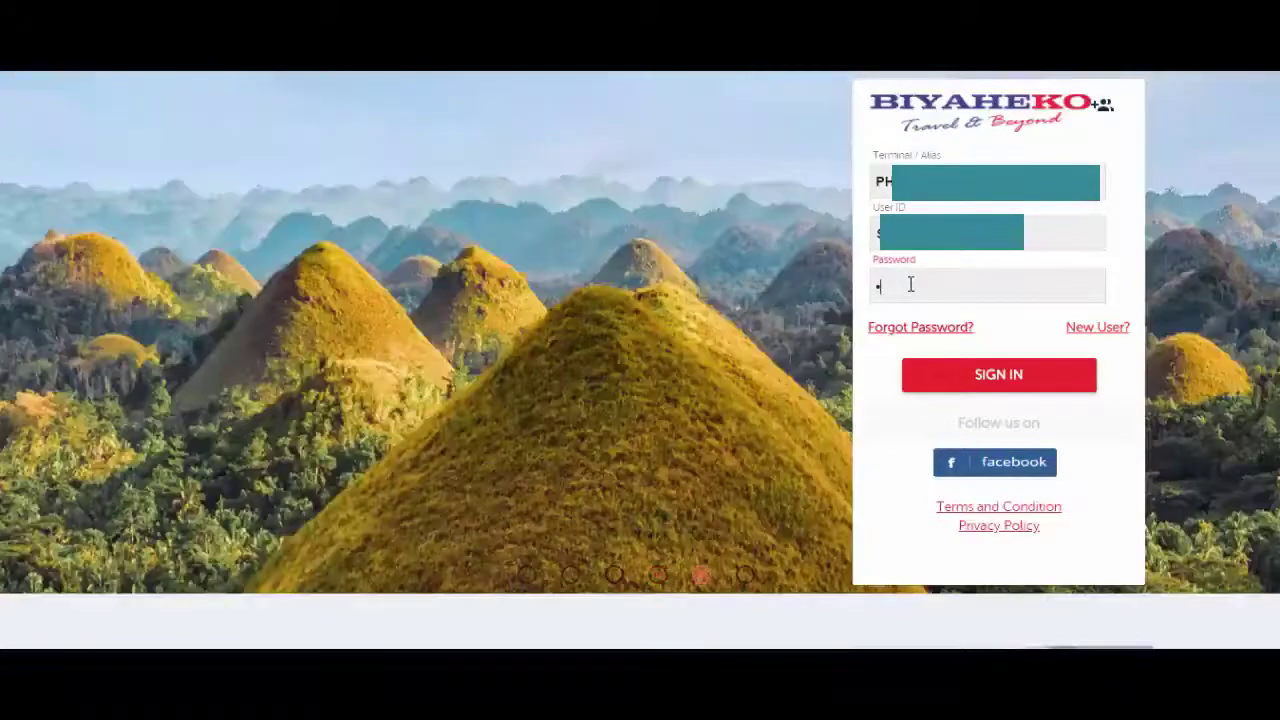
pyautogui.write('a')
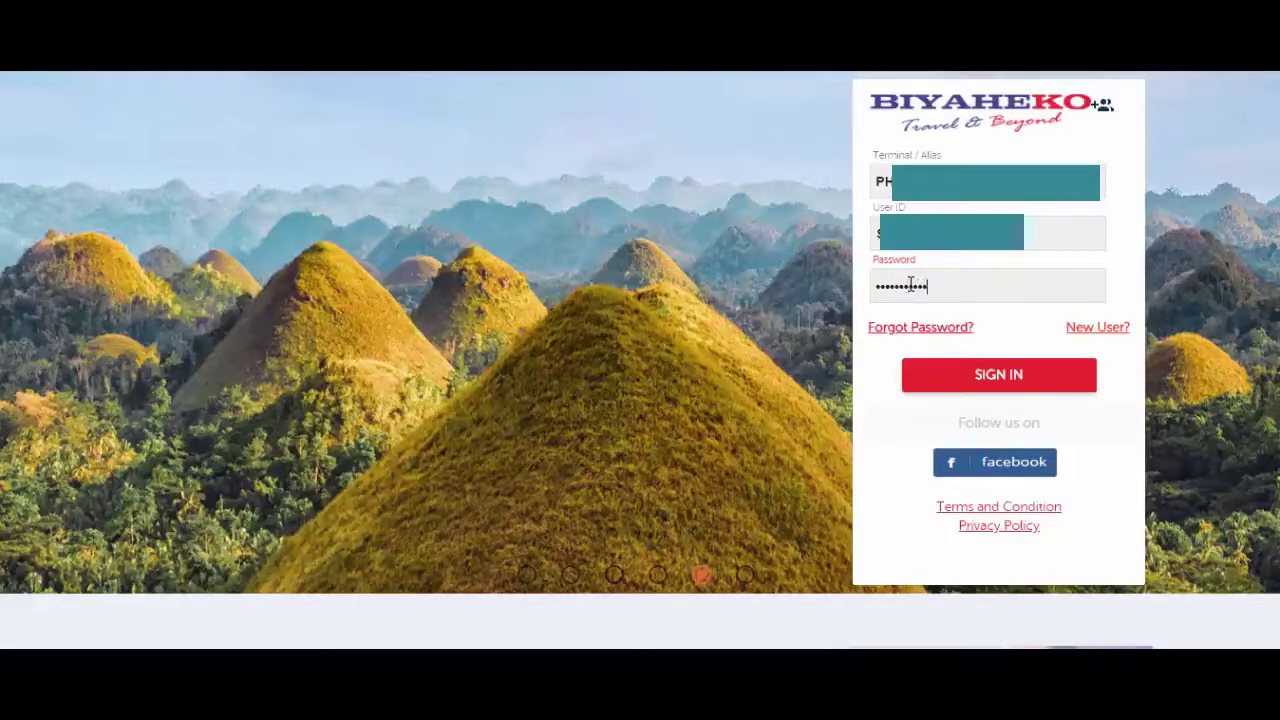
pyautogui.press('Return')
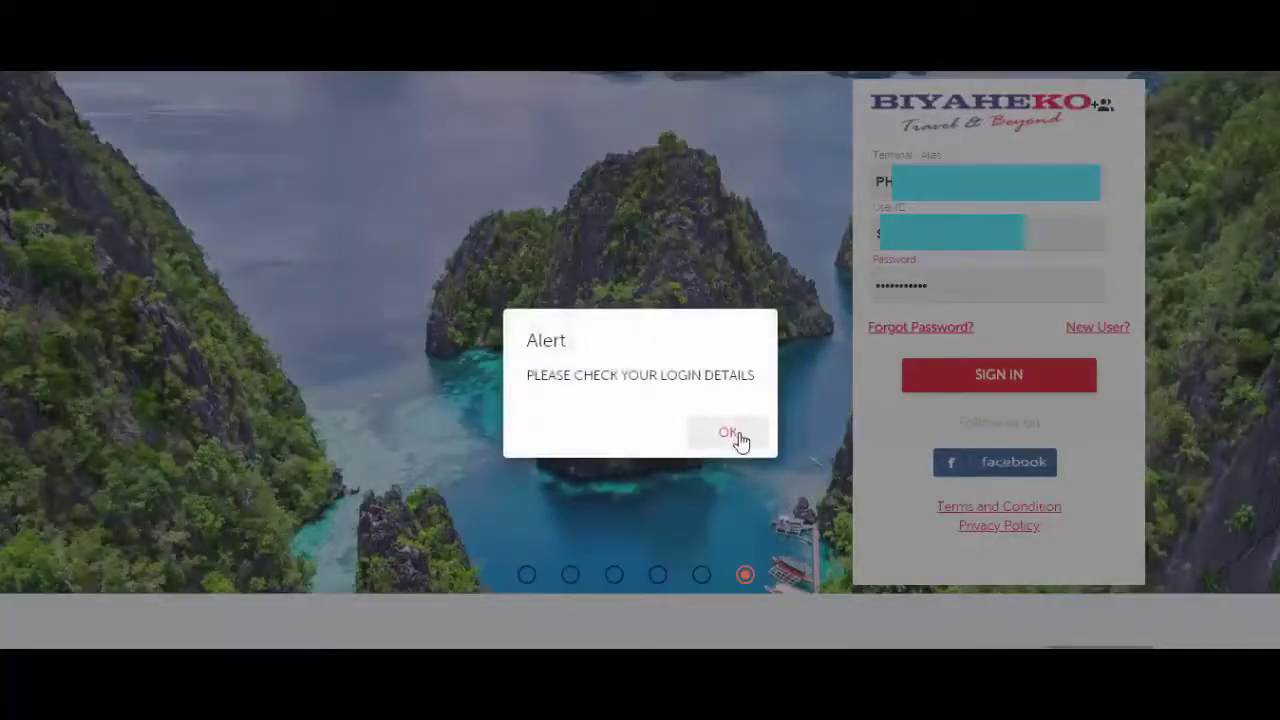
# Dismiss the login-details error and retype the account password.
pyautogui.click(738, 440)
pyautogui.moveTo(977, 286); pyautogui.dragTo(858, 302)
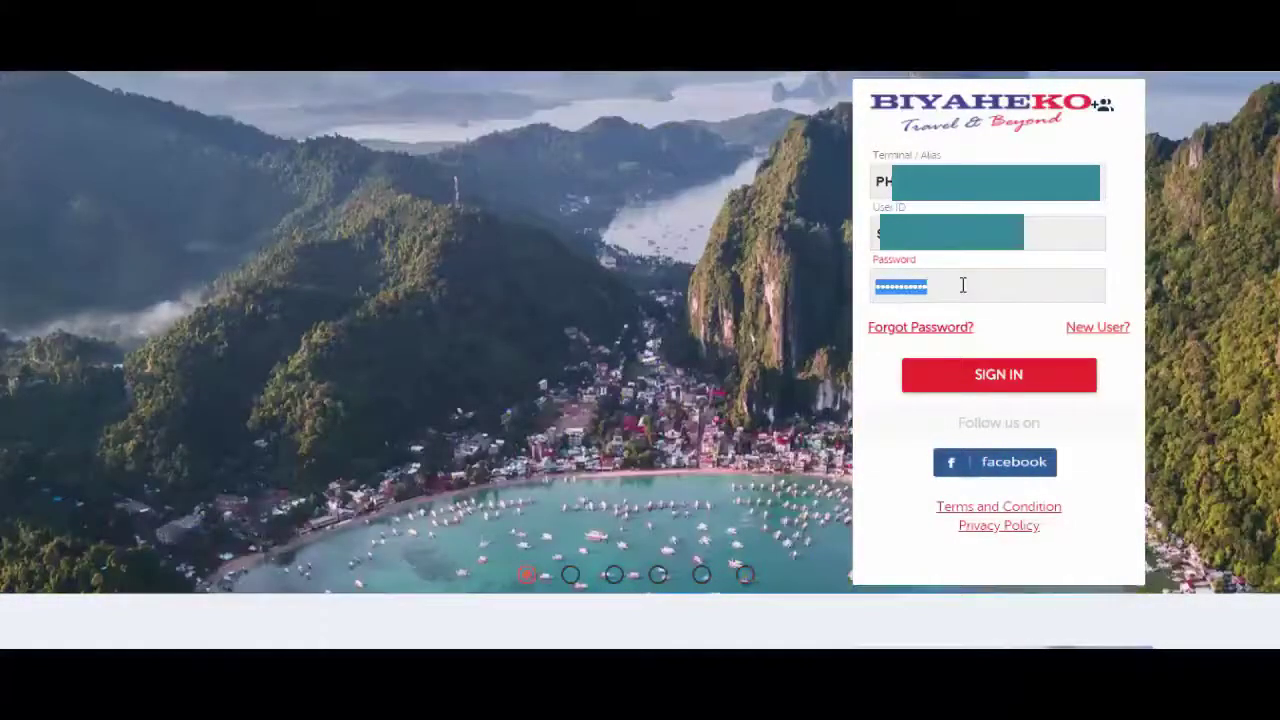
pyautogui.write('a')
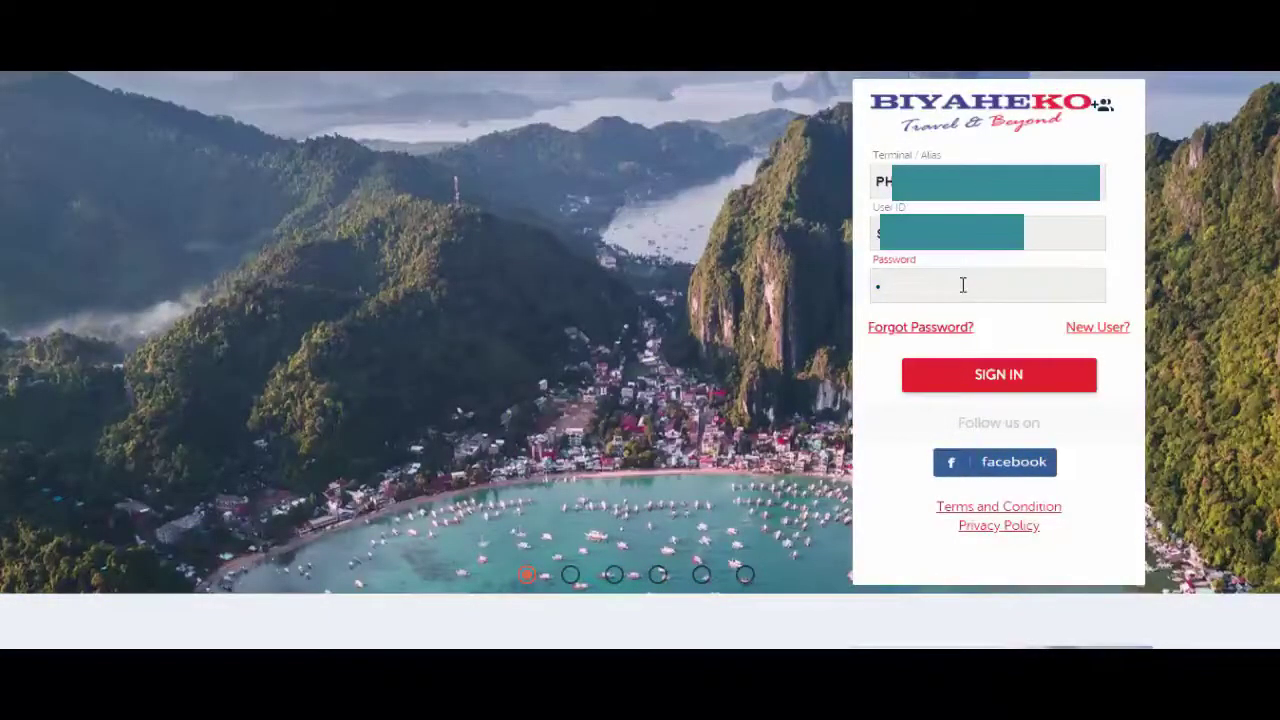
pyautogui.write('•••••••')
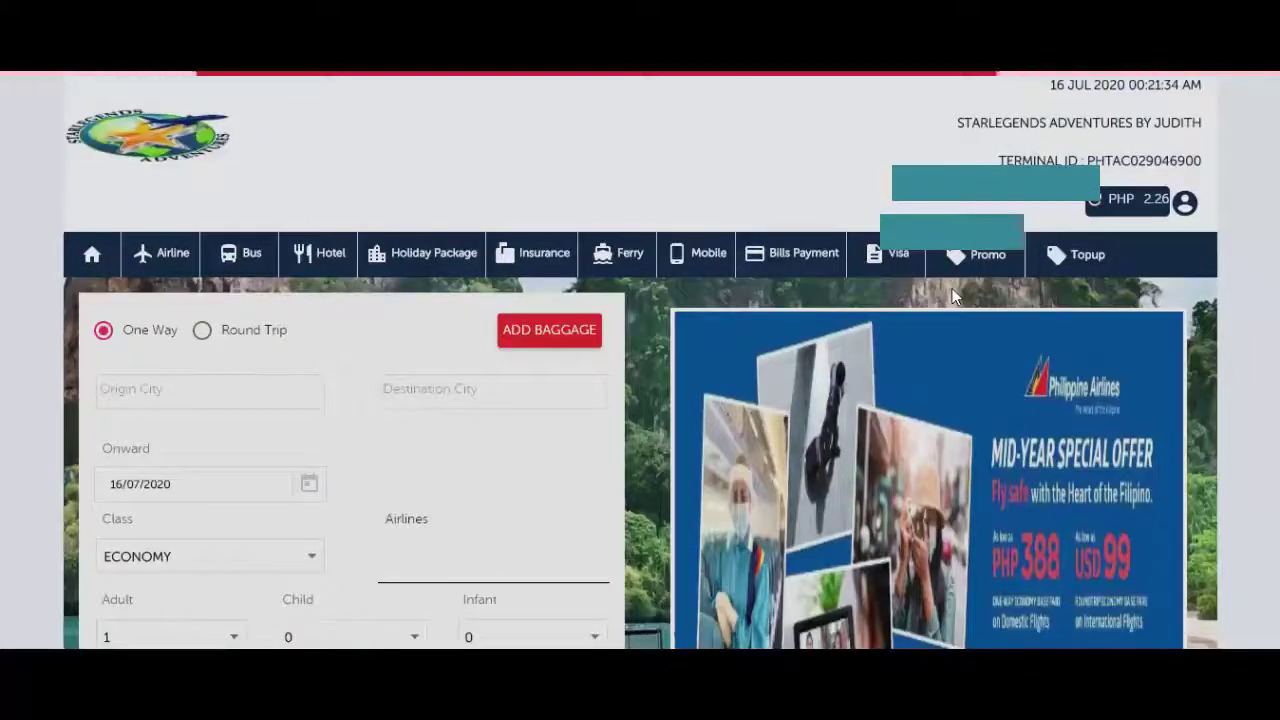
# Look over the agent dashboard and return to the Home tab's flight search form.
pyautogui.scroll(-1, 952, 288)
pyautogui.scroll(-1, 952, 296)
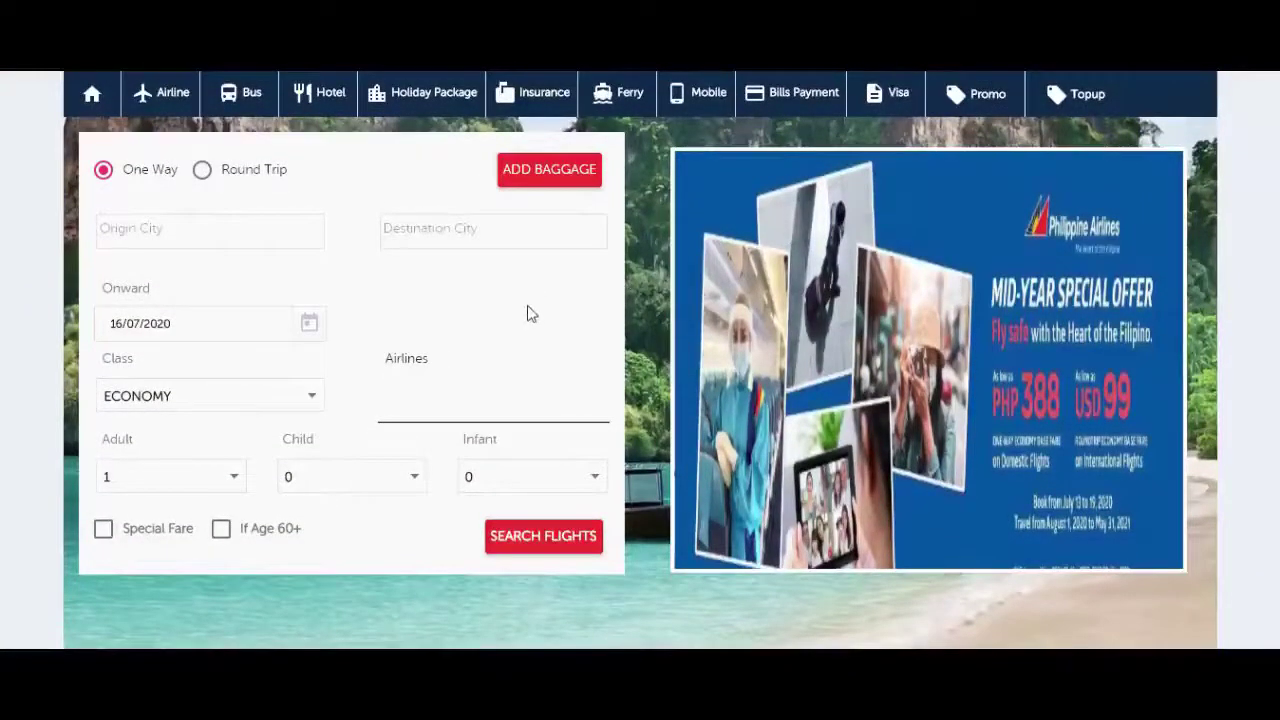
pyautogui.scroll(1, 531, 313)
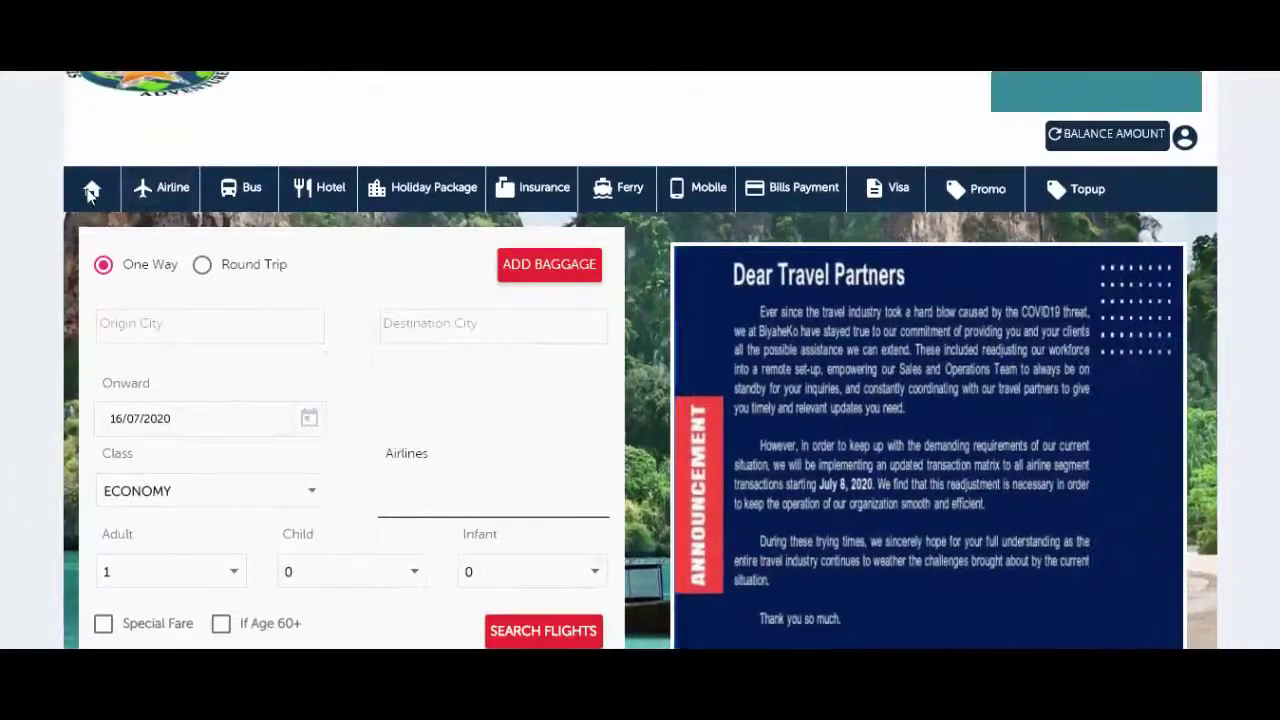
pyautogui.click(150, 190)
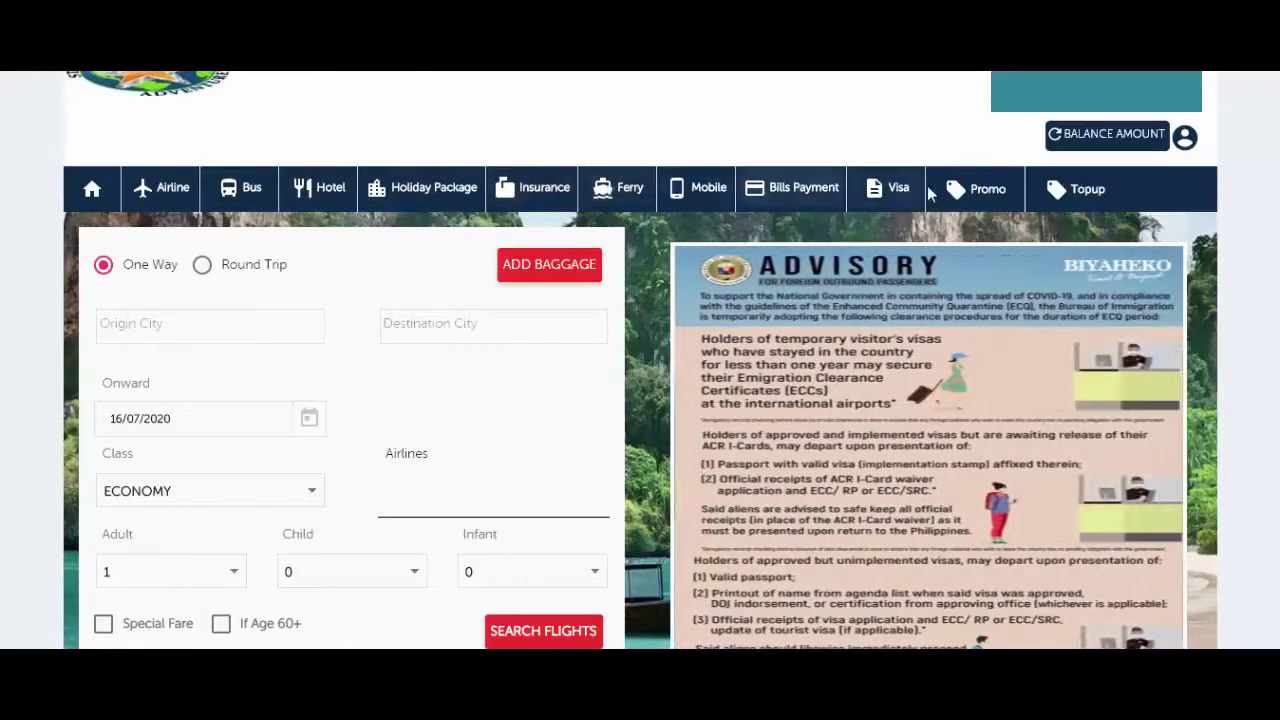
# Choose 2GO Travel ferry booking with origin Manila and destination Cagayan de Oro.
pyautogui.click(617, 190)
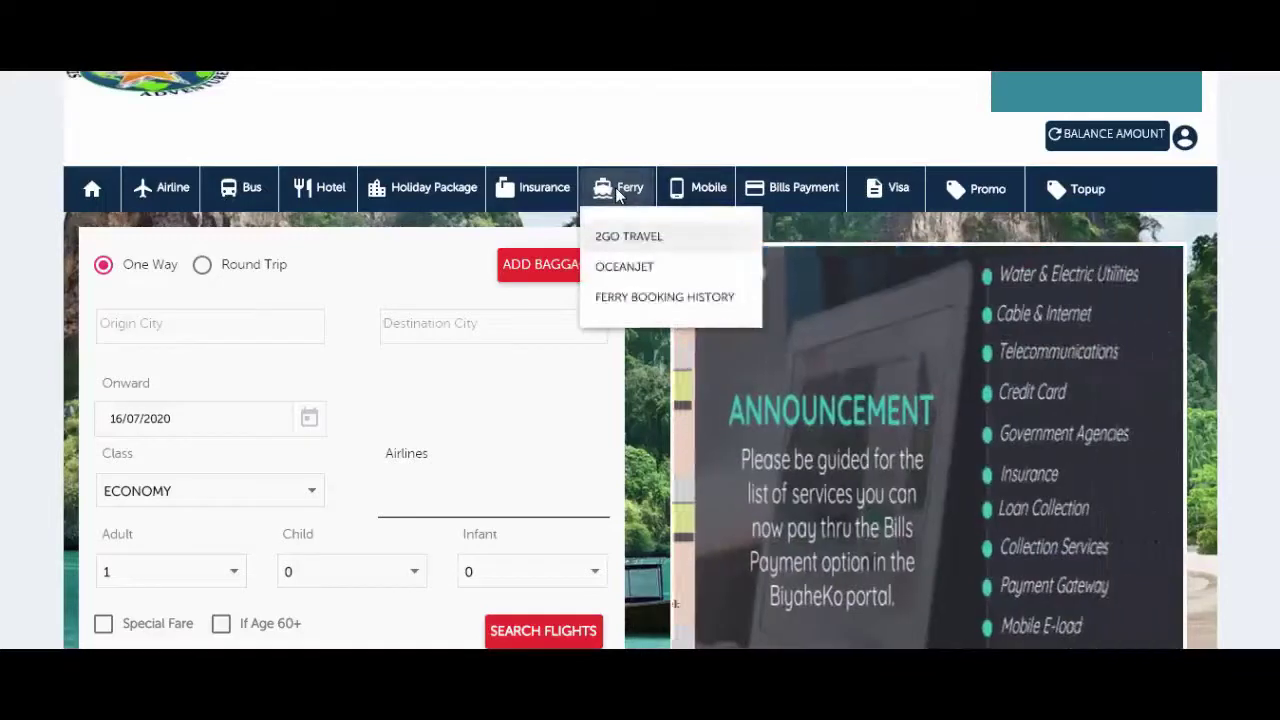
pyautogui.click(628, 238)
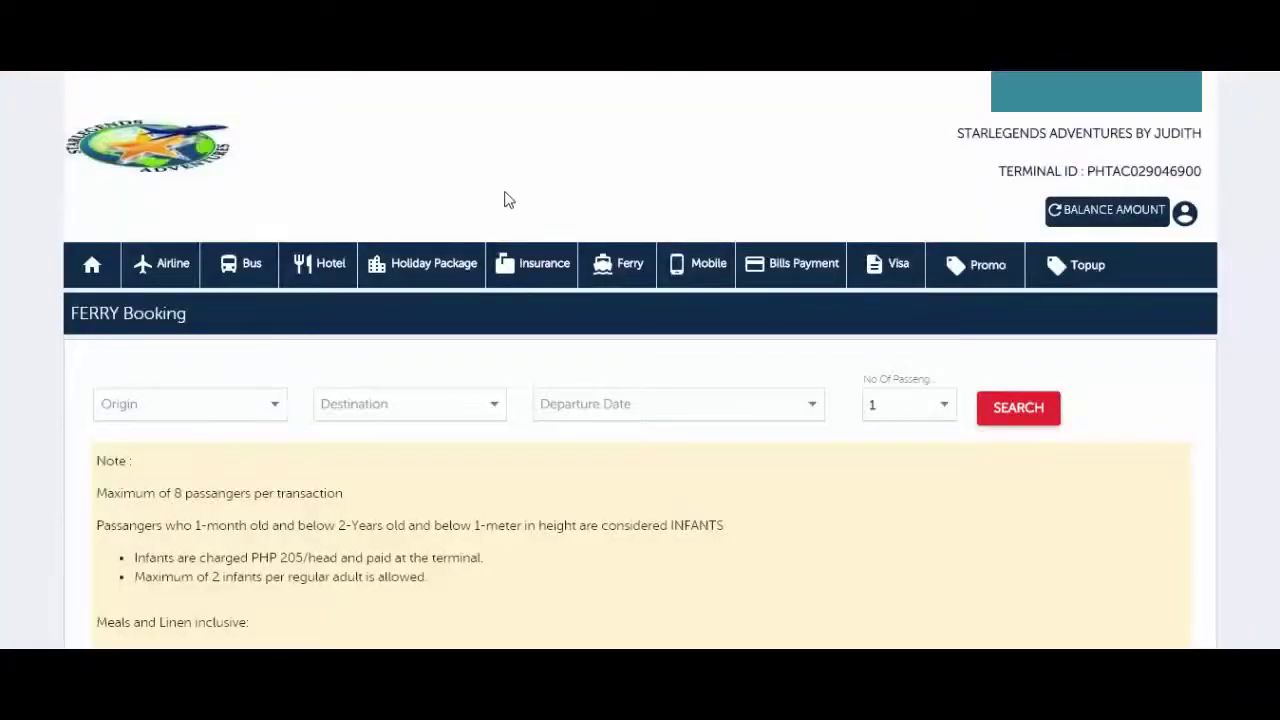
pyautogui.scroll(-1, 320, 300)
pyautogui.click(266, 312)
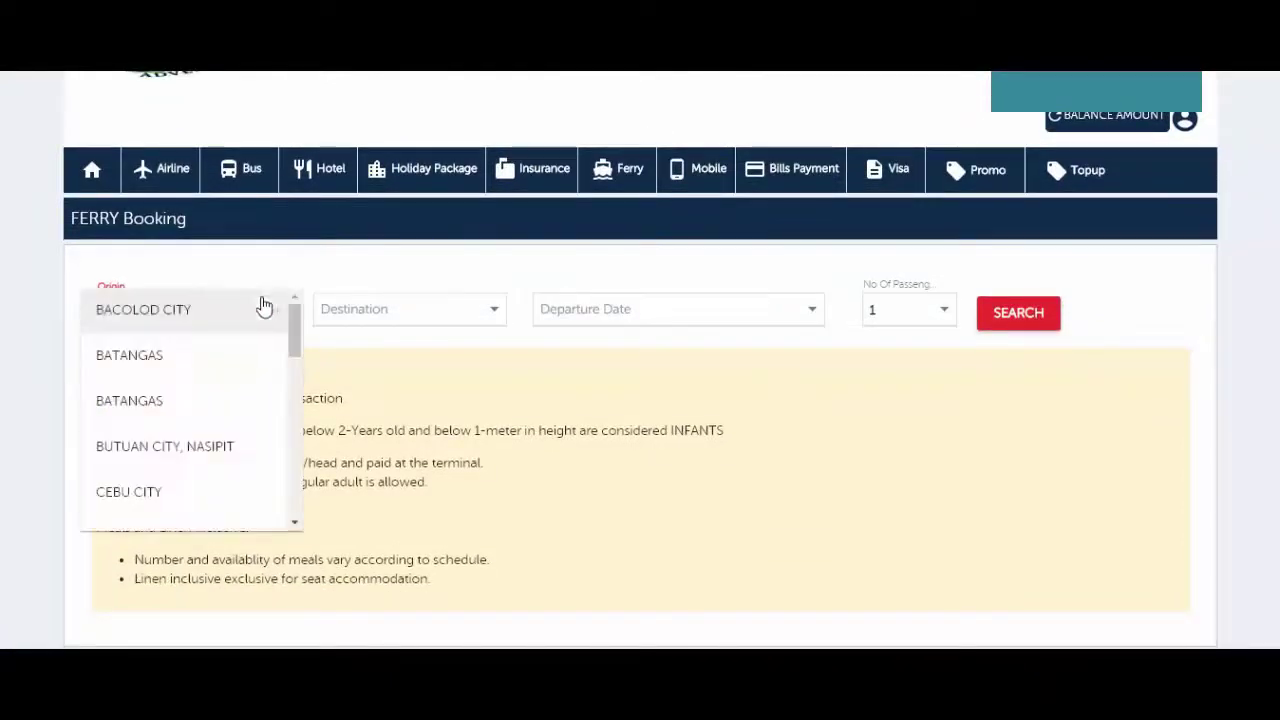
pyautogui.scroll(-2, 200, 420)
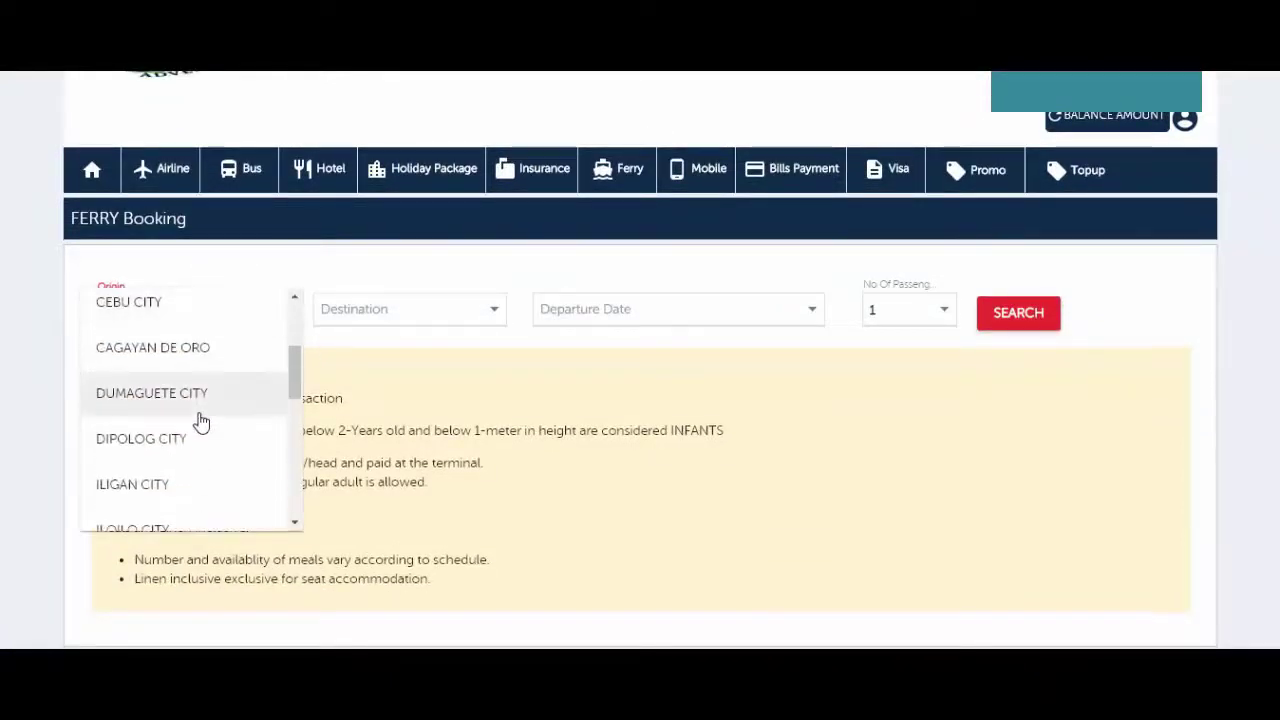
pyautogui.scroll(-2, 200, 420)
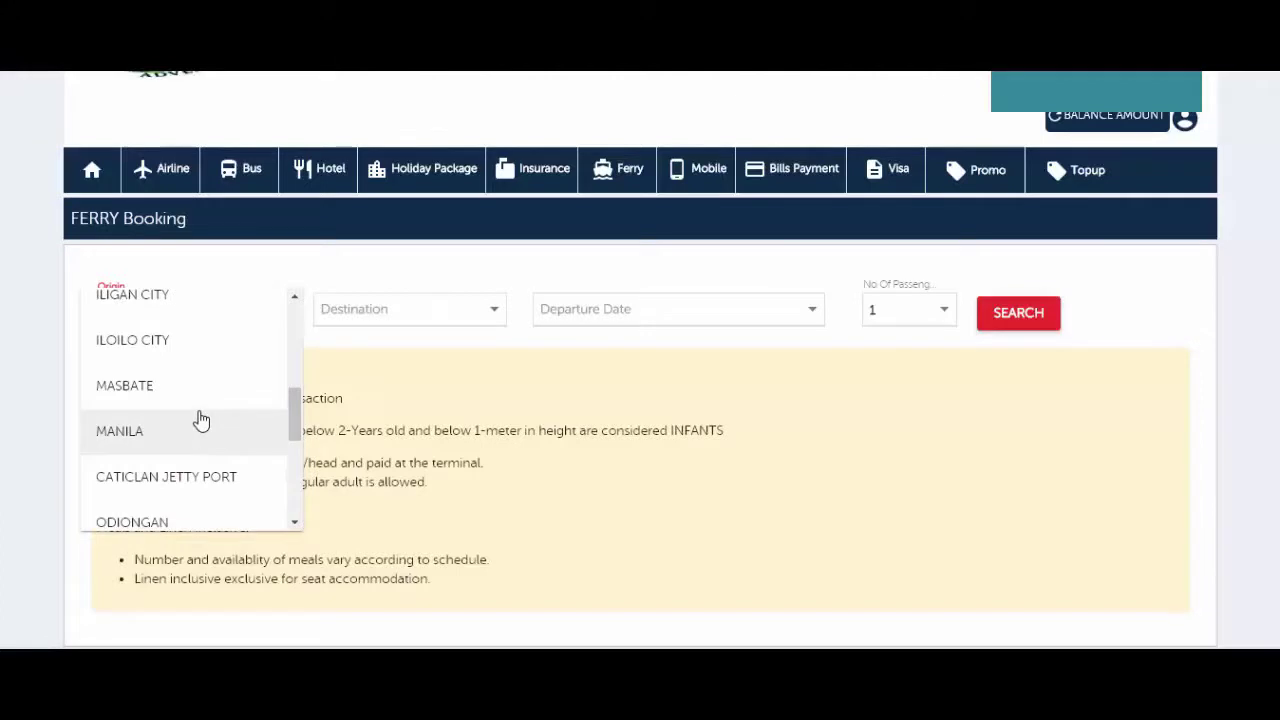
pyautogui.click(200, 420)
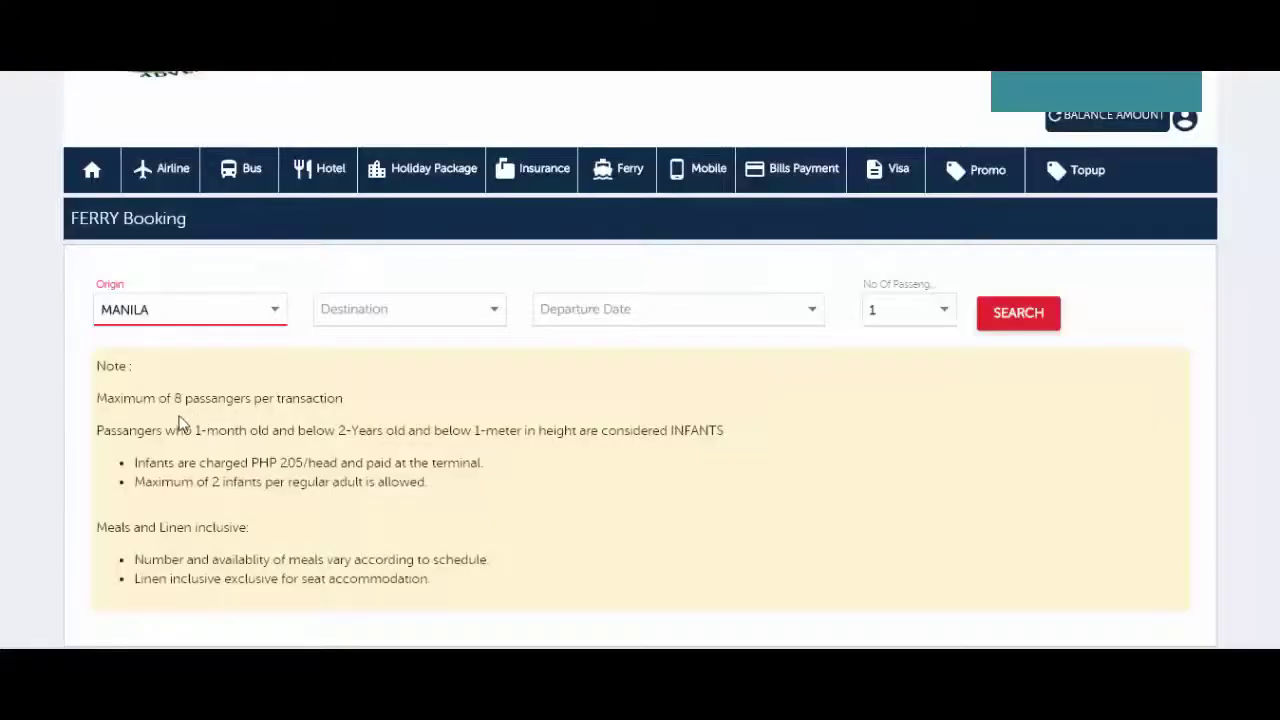
pyautogui.click(412, 310)
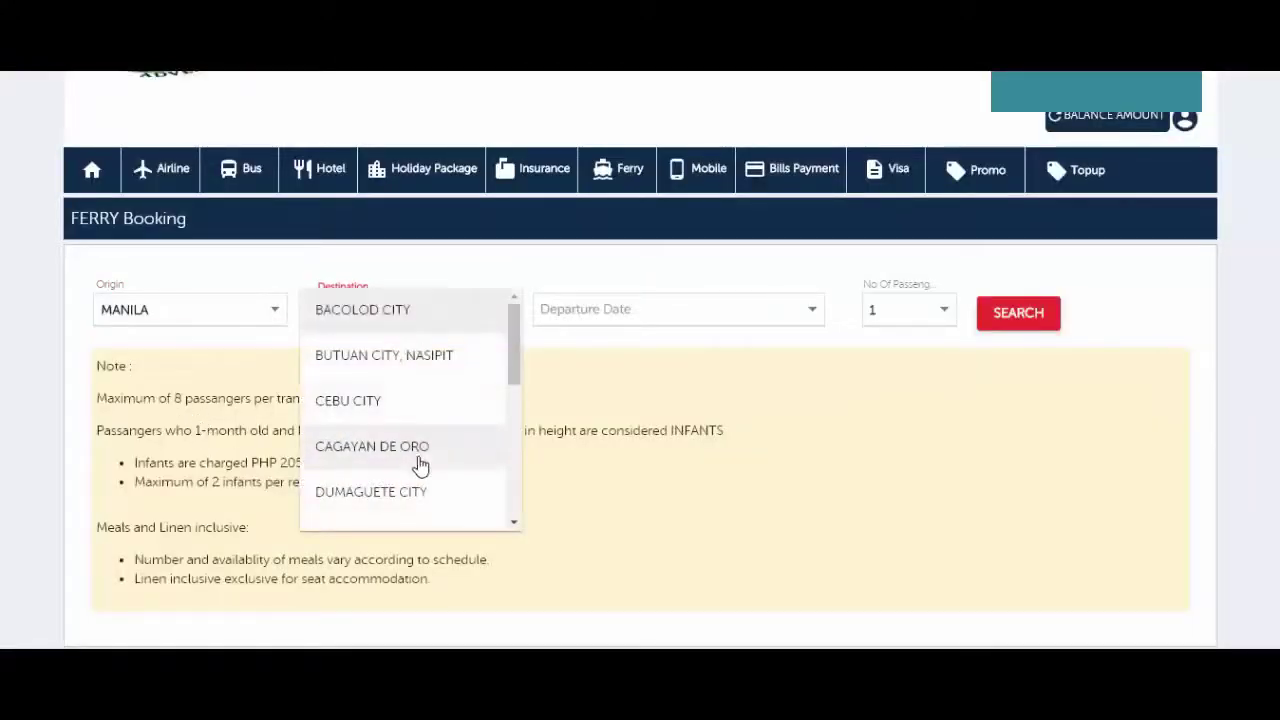
pyautogui.click(415, 455)
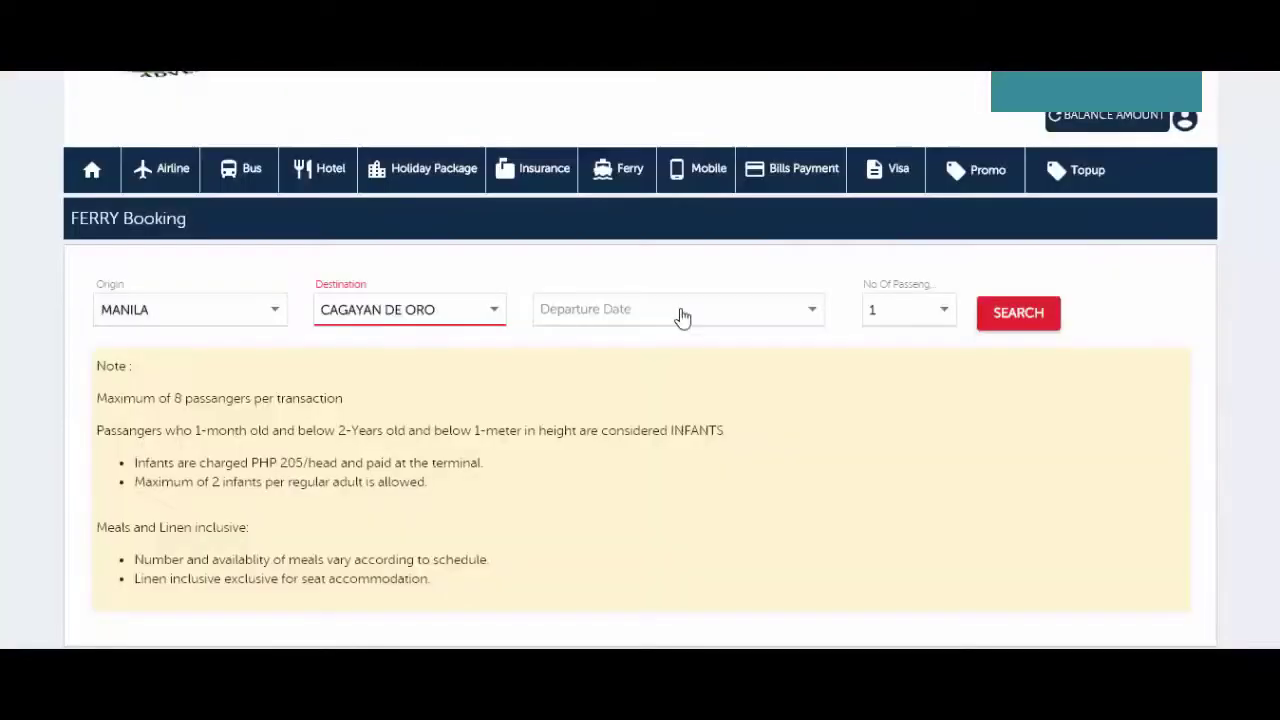
# Pick the Jul 27, 2020 01:00 PM SLG6 trip for 1 passenger and search.
pyautogui.click(677, 312)
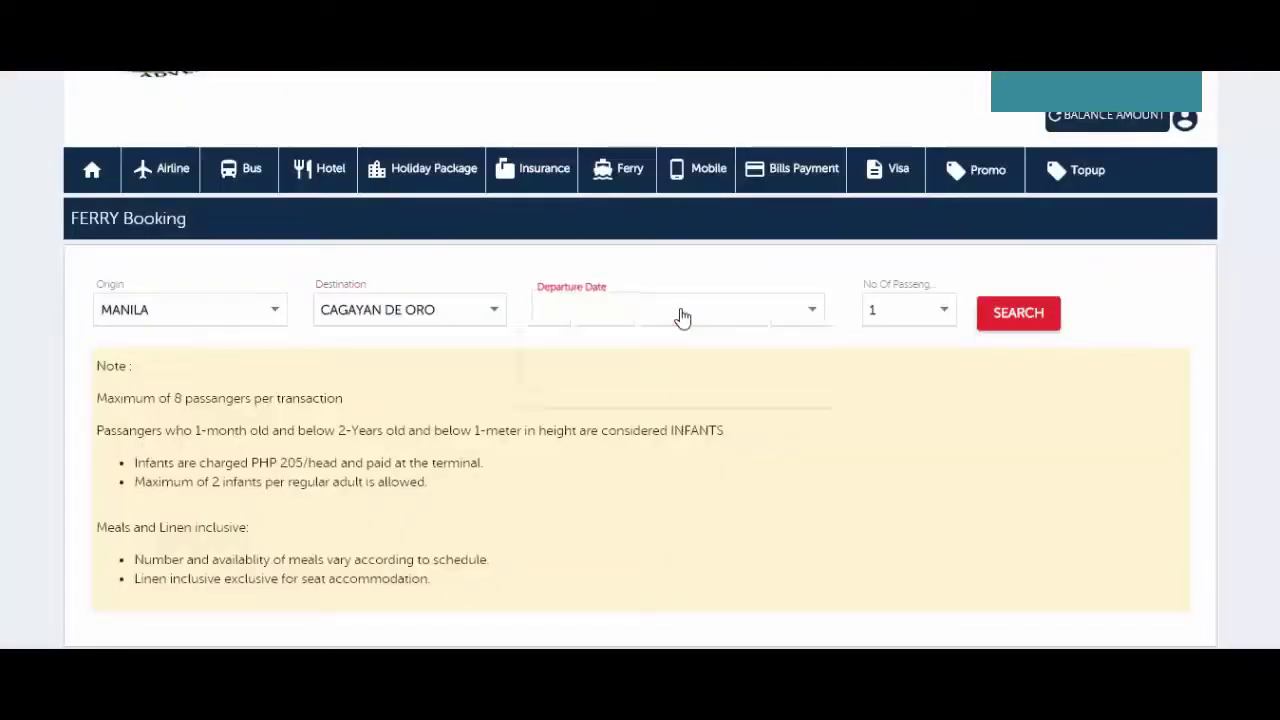
pyautogui.scroll(-2, 662, 405)
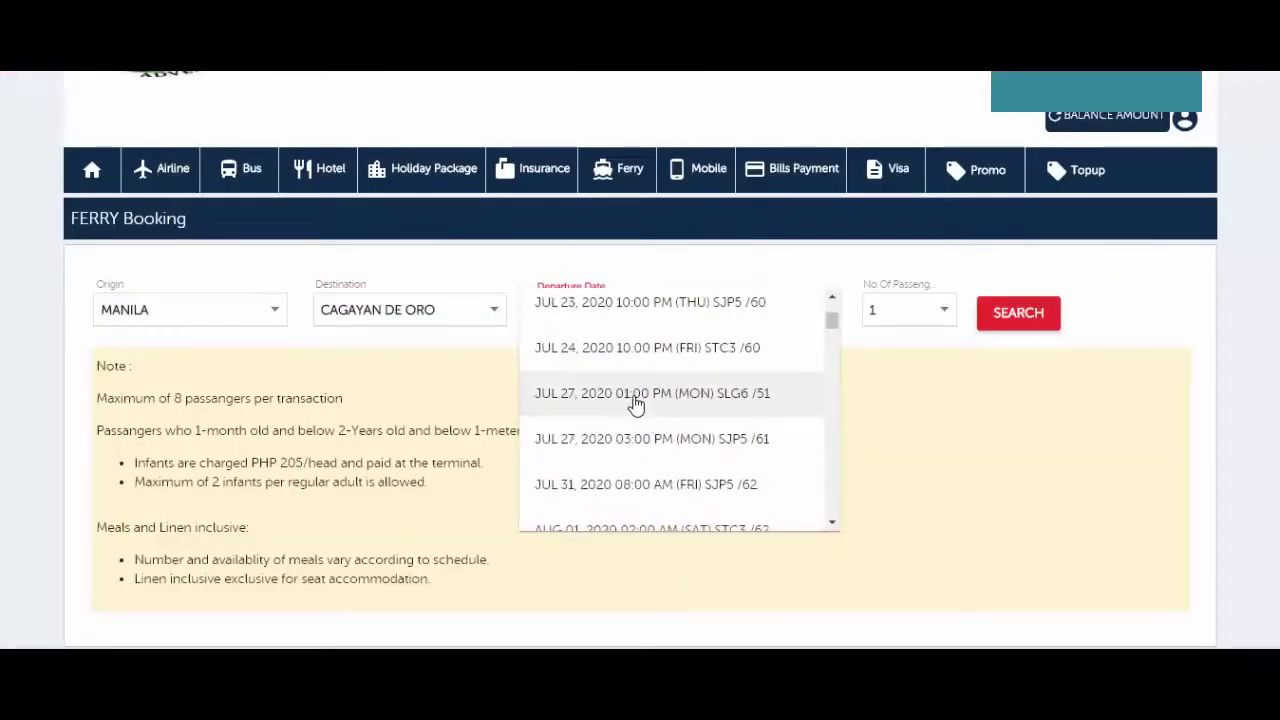
pyautogui.click(636, 404)
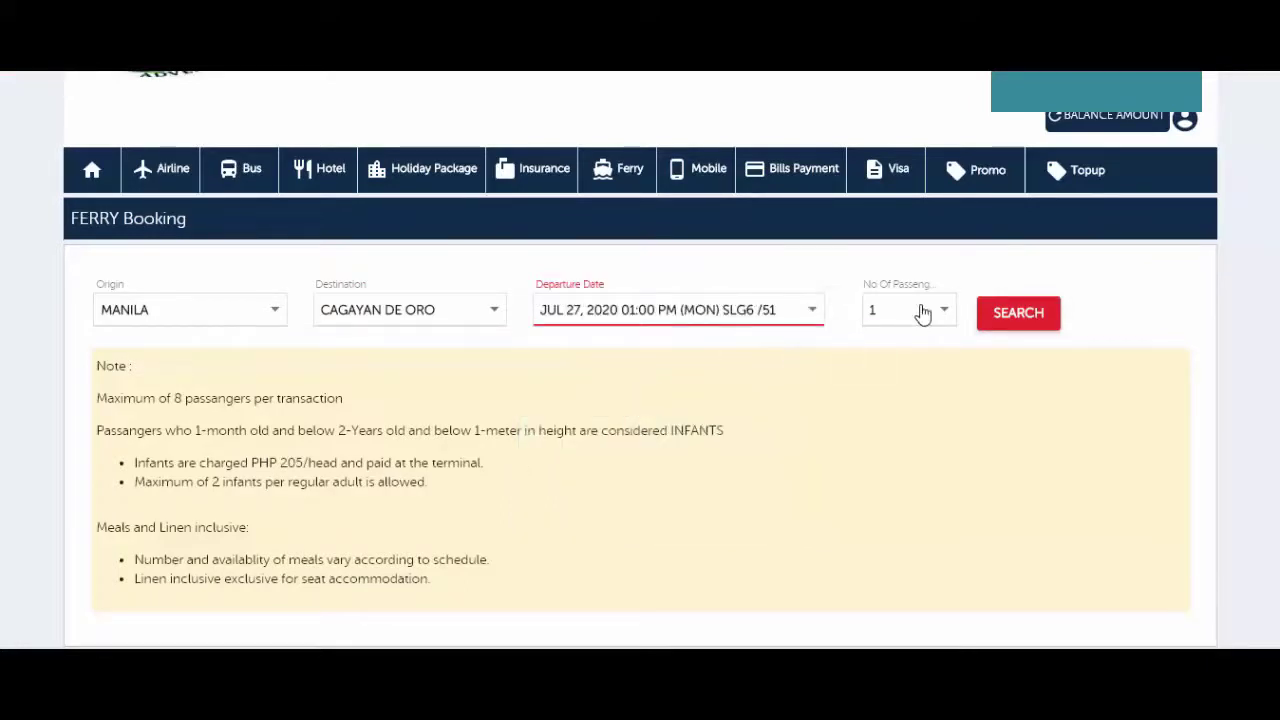
pyautogui.scroll(-2, 790, 347)
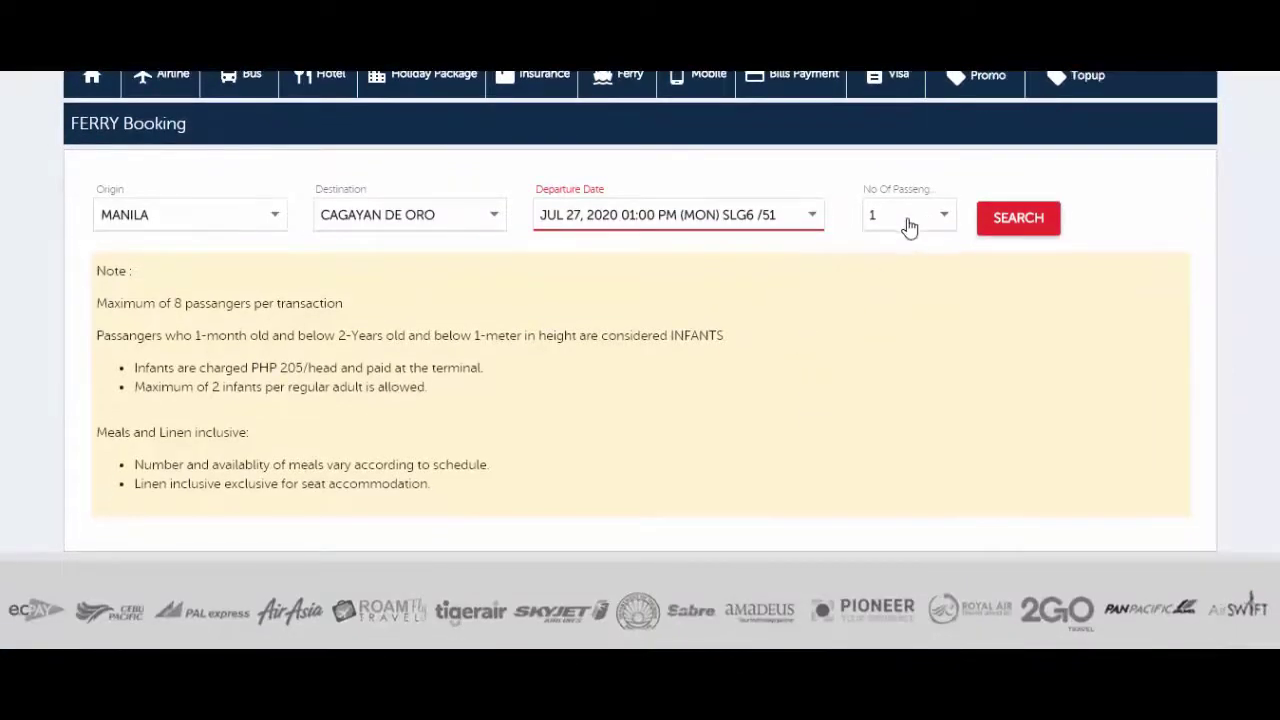
pyautogui.click(908, 224)
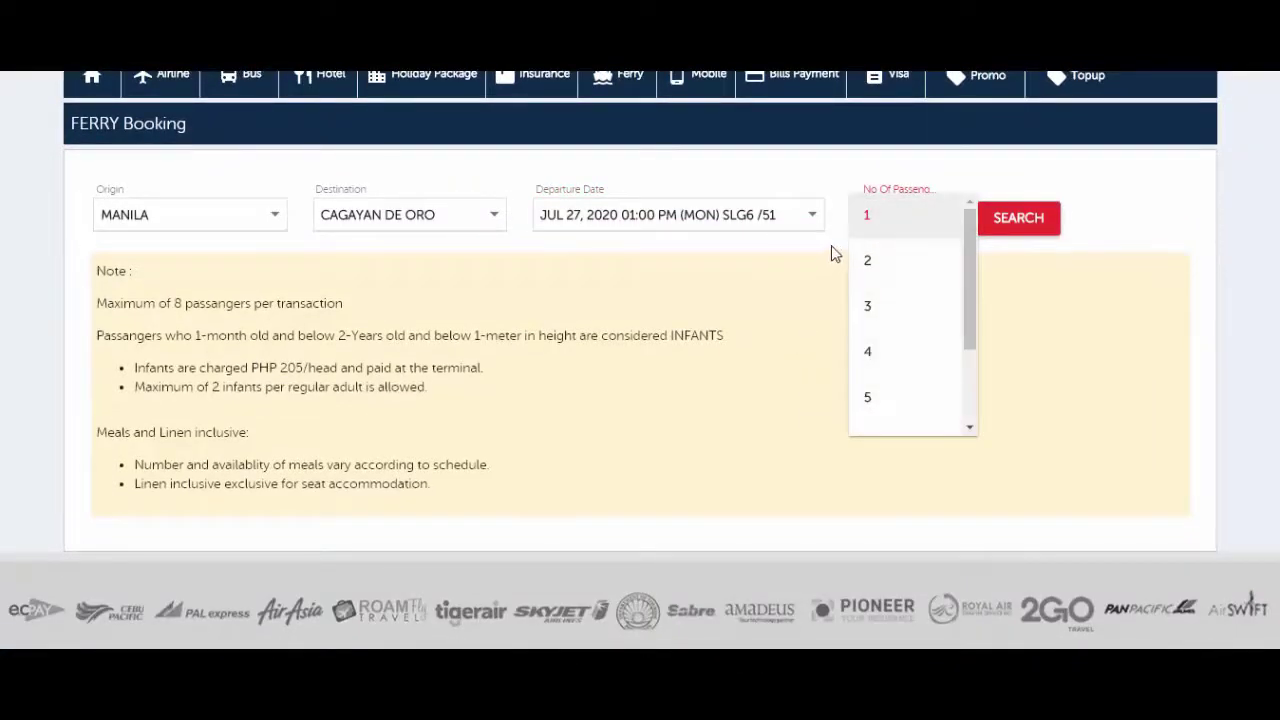
pyautogui.click(910, 224)
pyautogui.click(941, 226)
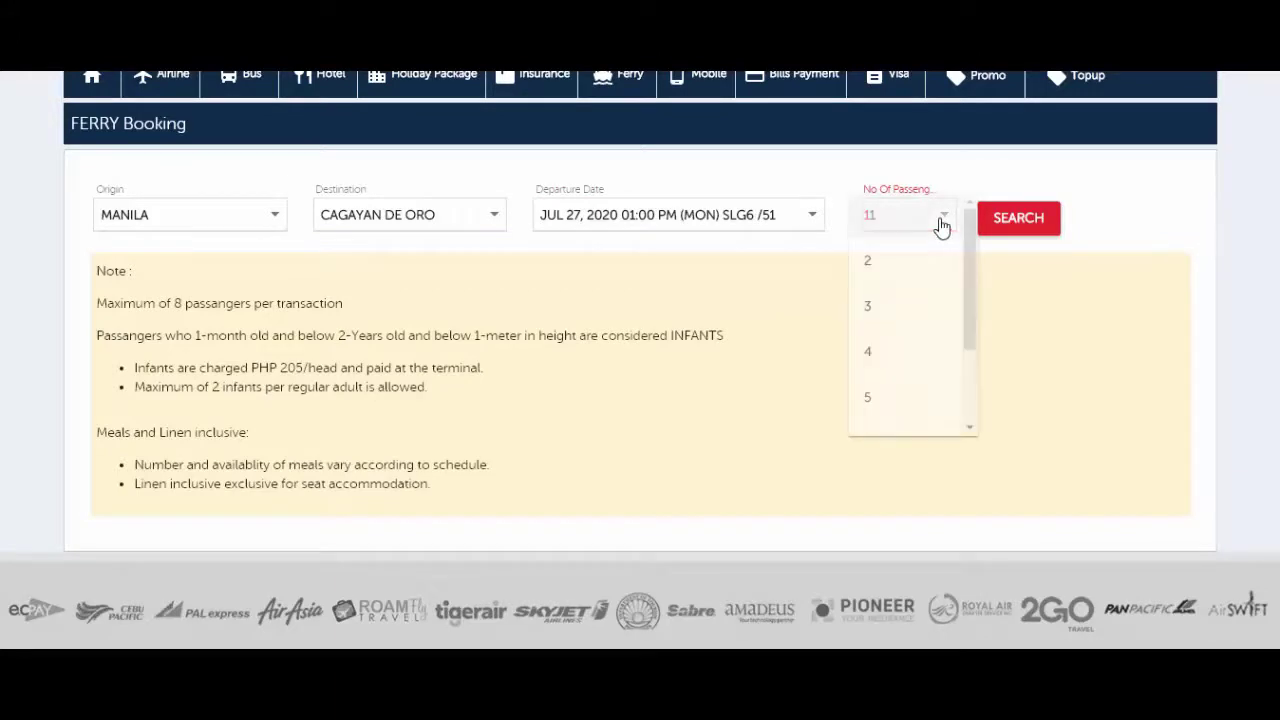
pyautogui.click(912, 230)
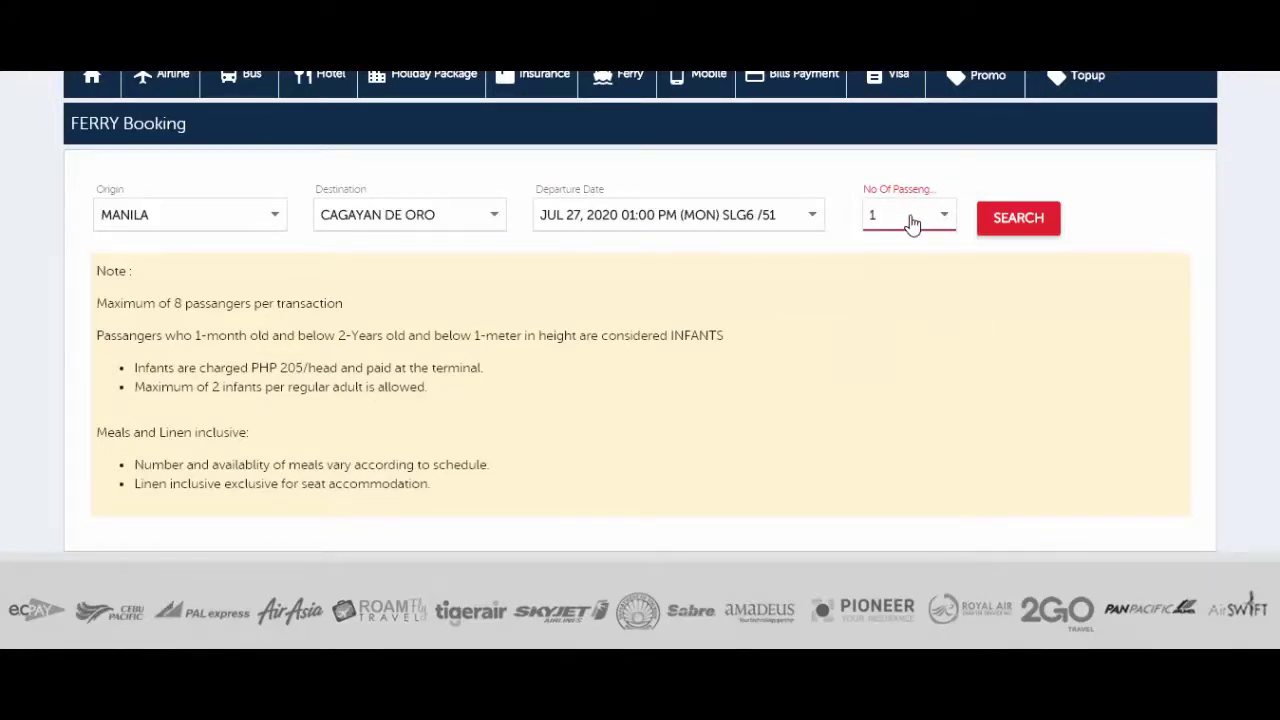
pyautogui.click(1012, 219)
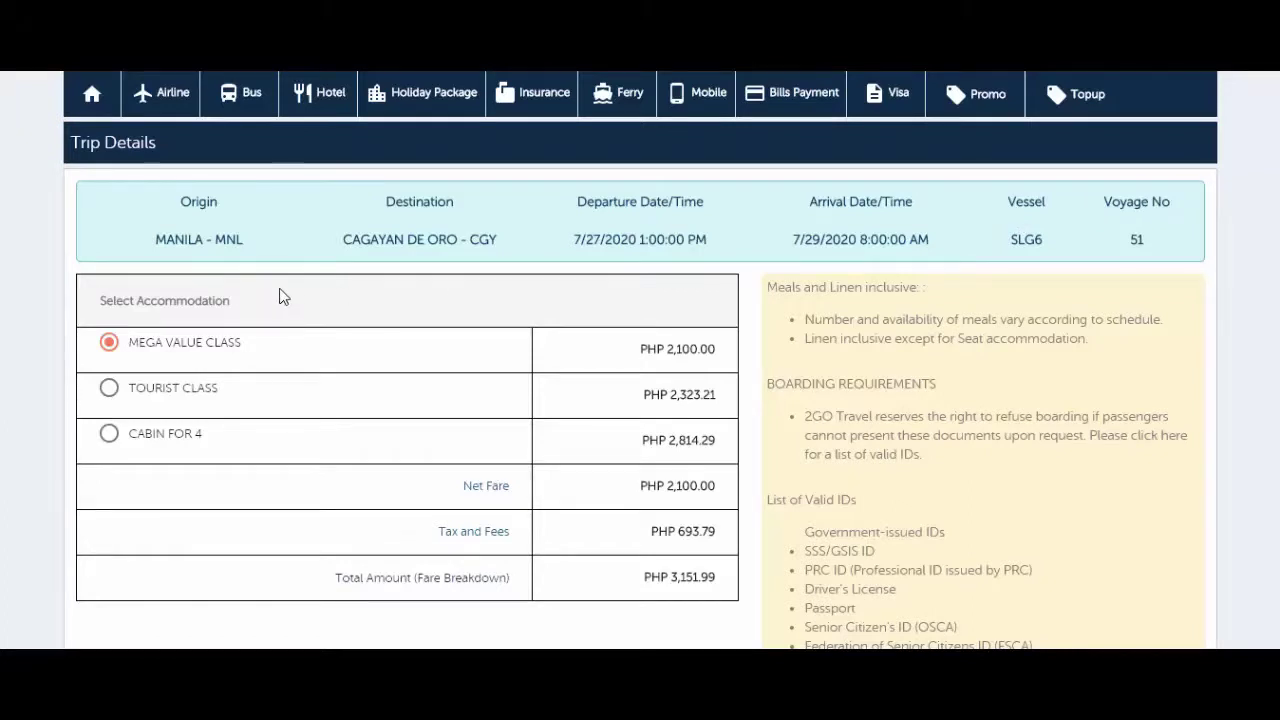
# Review the SLG6 accommodation fare table, with Mega Value Class totaling PHP 3,151.99.
pyautogui.scroll(-1, 278, 300)
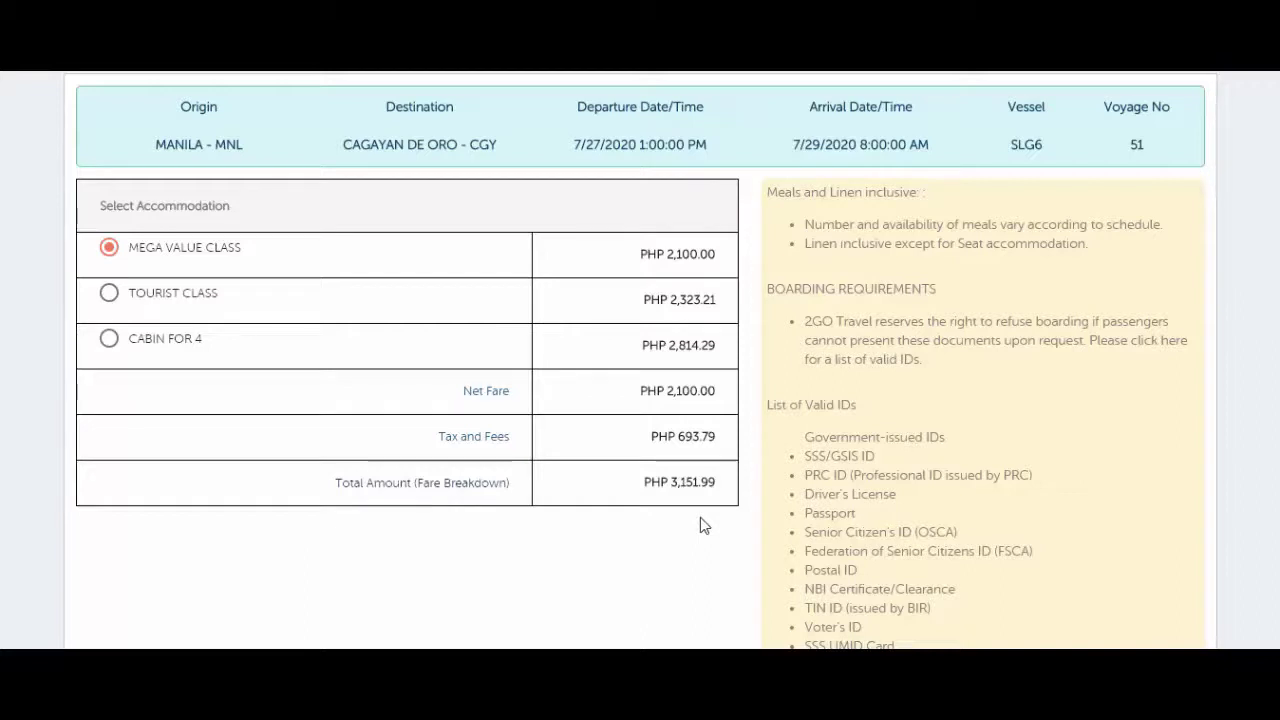
# Compare Tourist Class, then choose Cabin for 4 and view its PHP 3,997.80 breakdown.
pyautogui.click(109, 296)
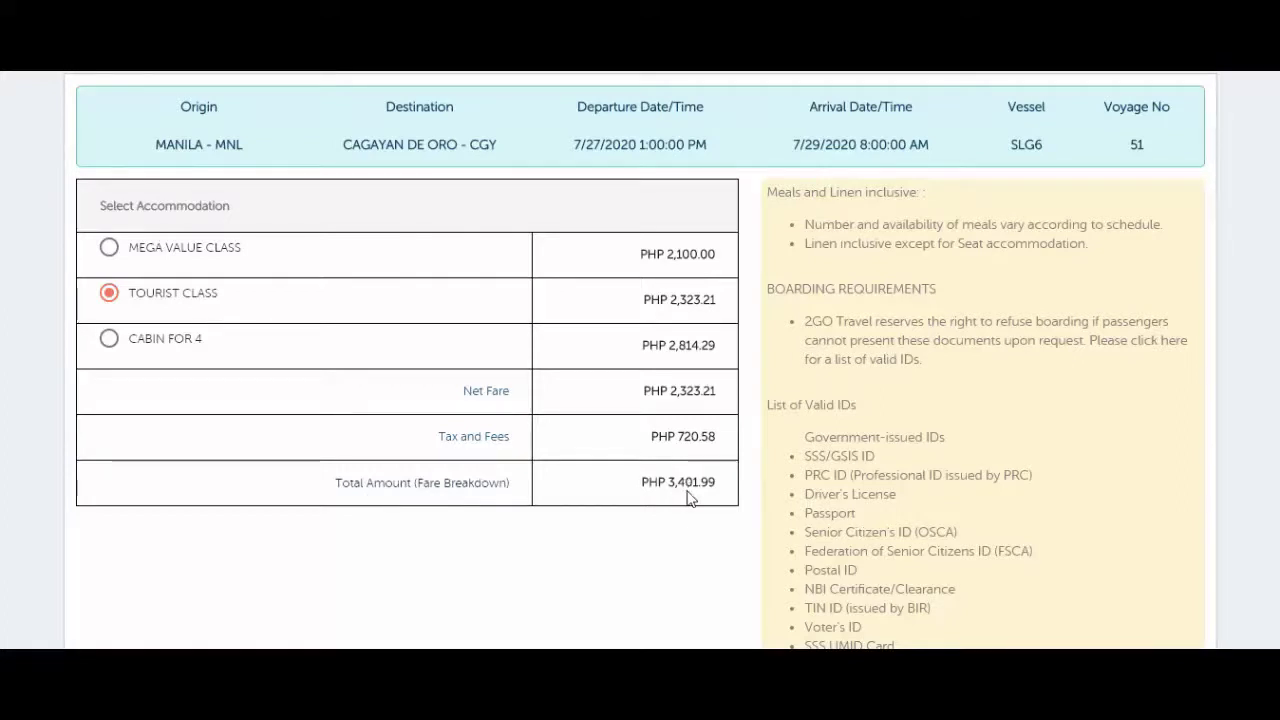
pyautogui.click(109, 344)
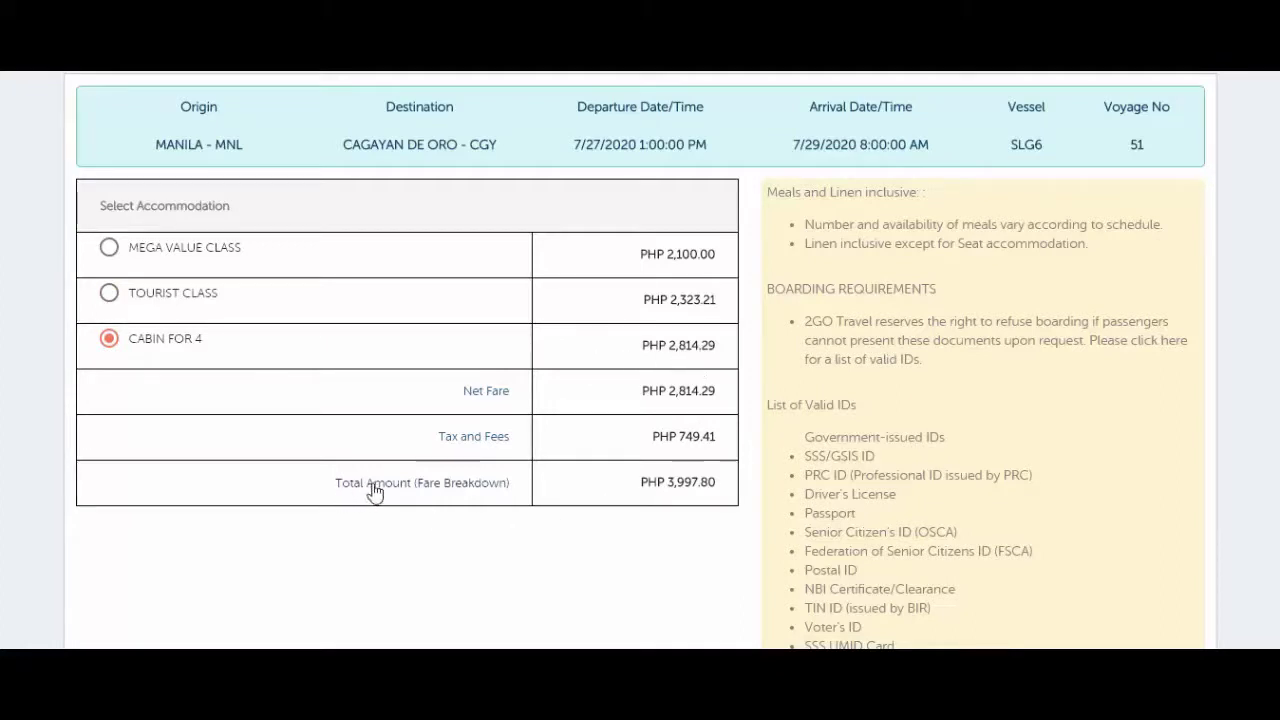
pyautogui.click(458, 487)
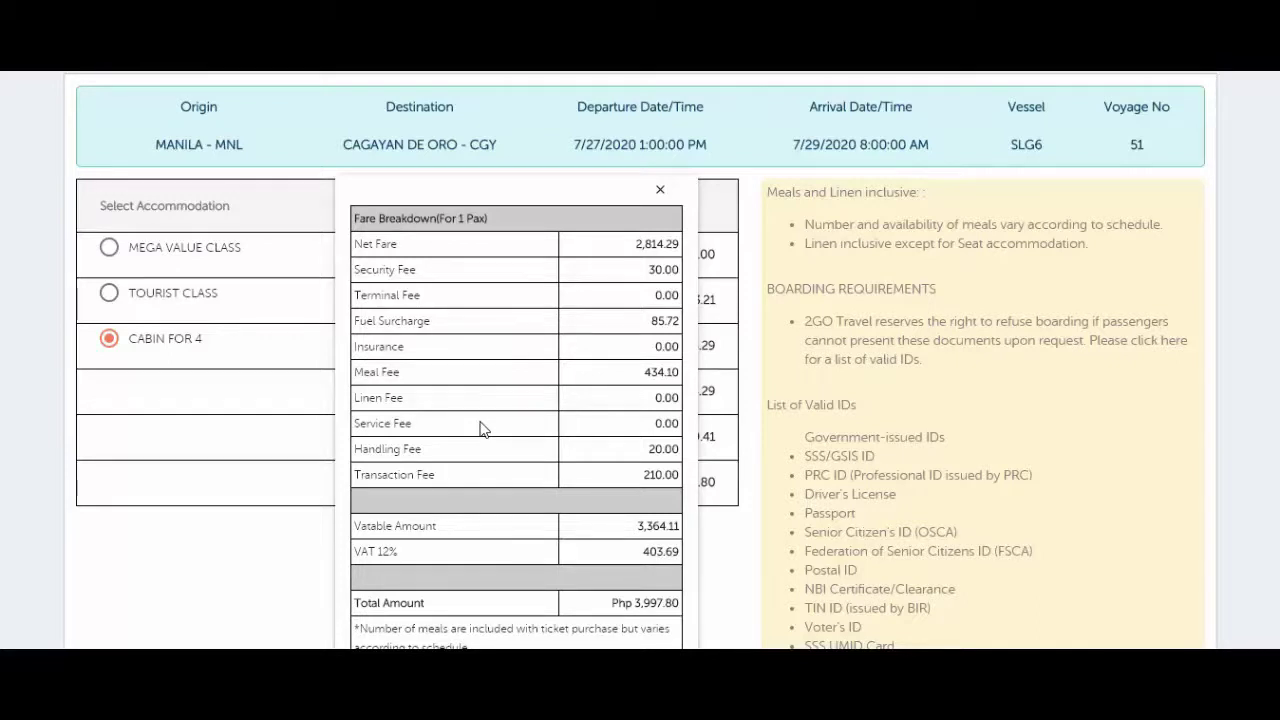
# Close the Cabin for 4 fare breakdown popup.
pyautogui.click(281, 553)
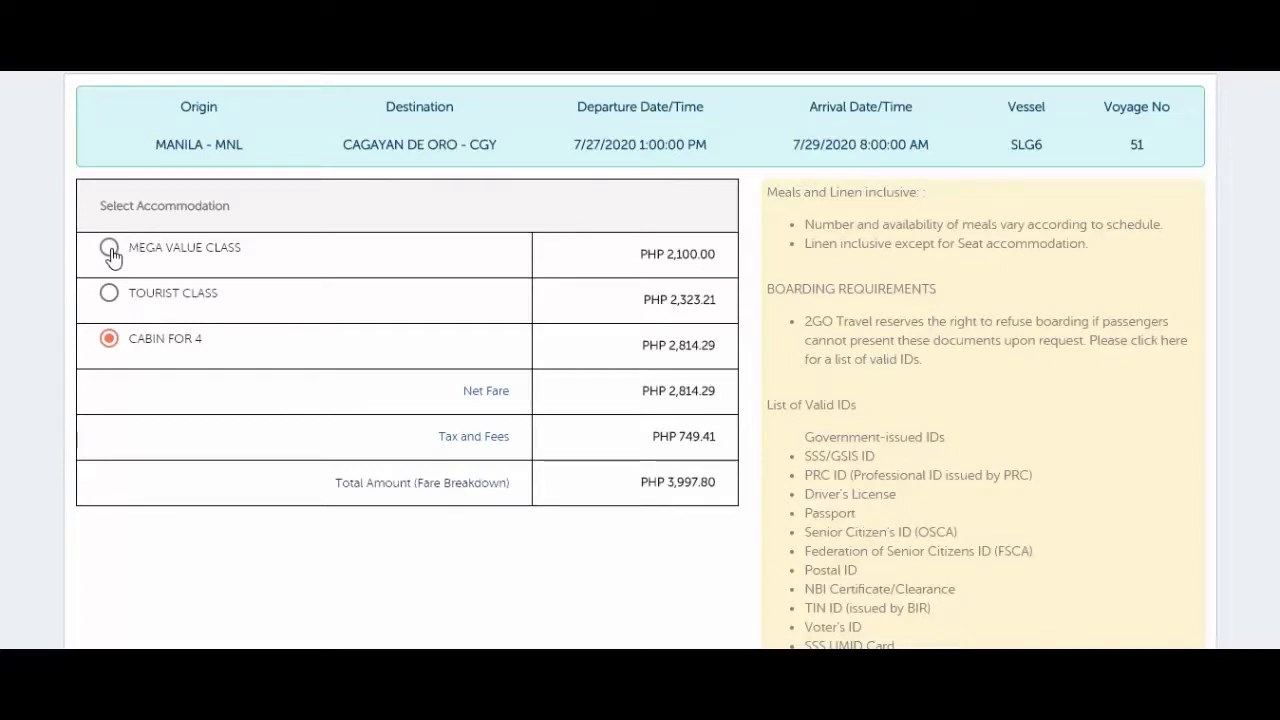
# Select Mega Value Class and review the PHP 3,151.99 total fare.
pyautogui.click(110, 250)
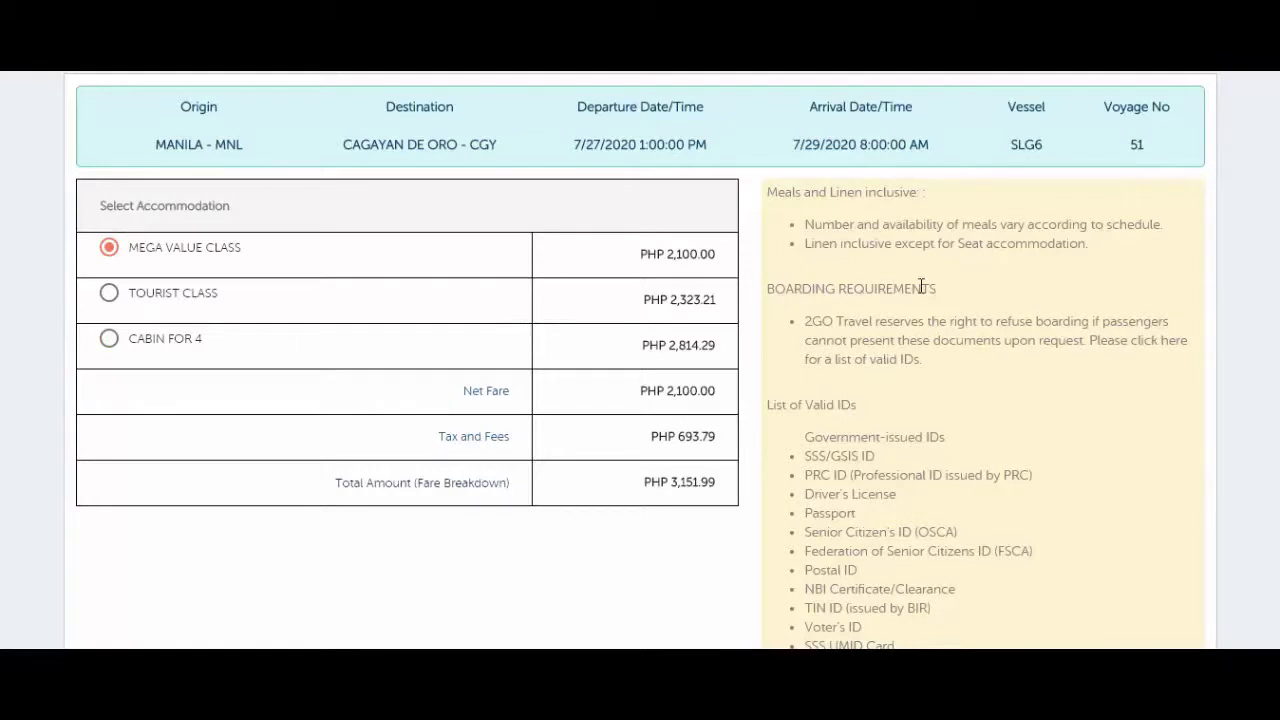
pyautogui.scroll(-3, 921, 287)
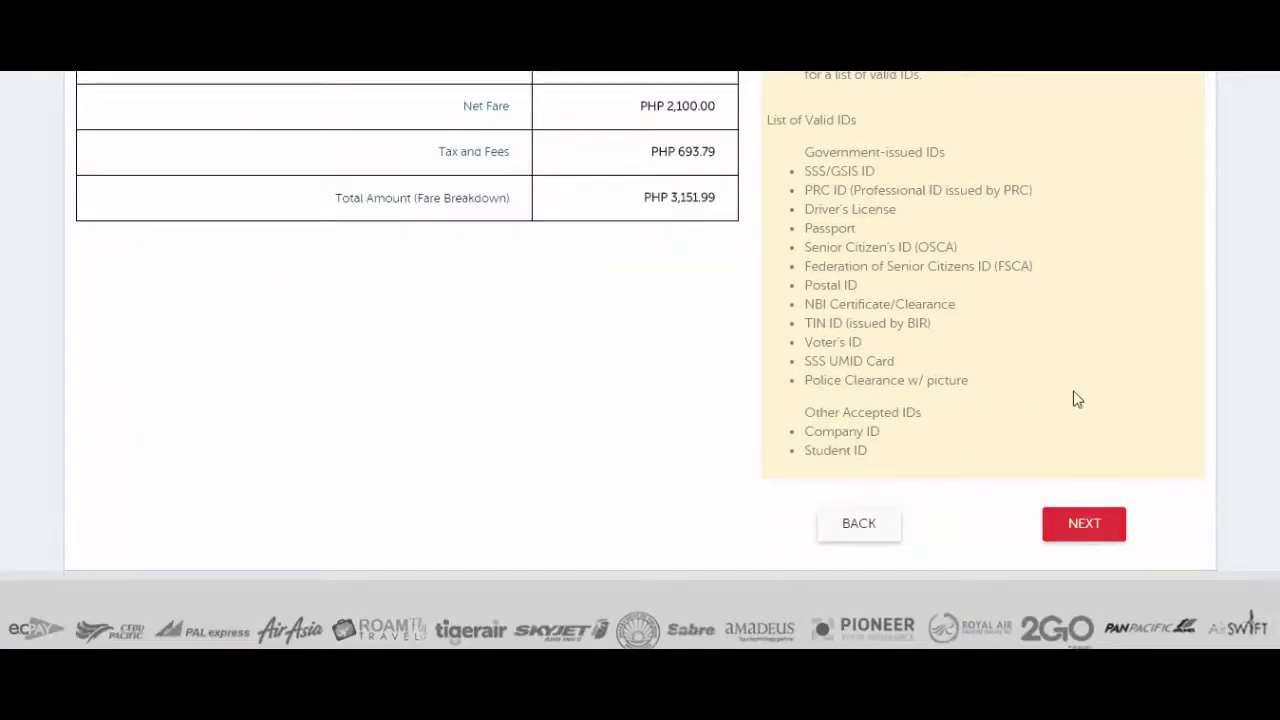
pyautogui.scroll(2, 1069, 329)
pyautogui.scroll(1, 952, 290)
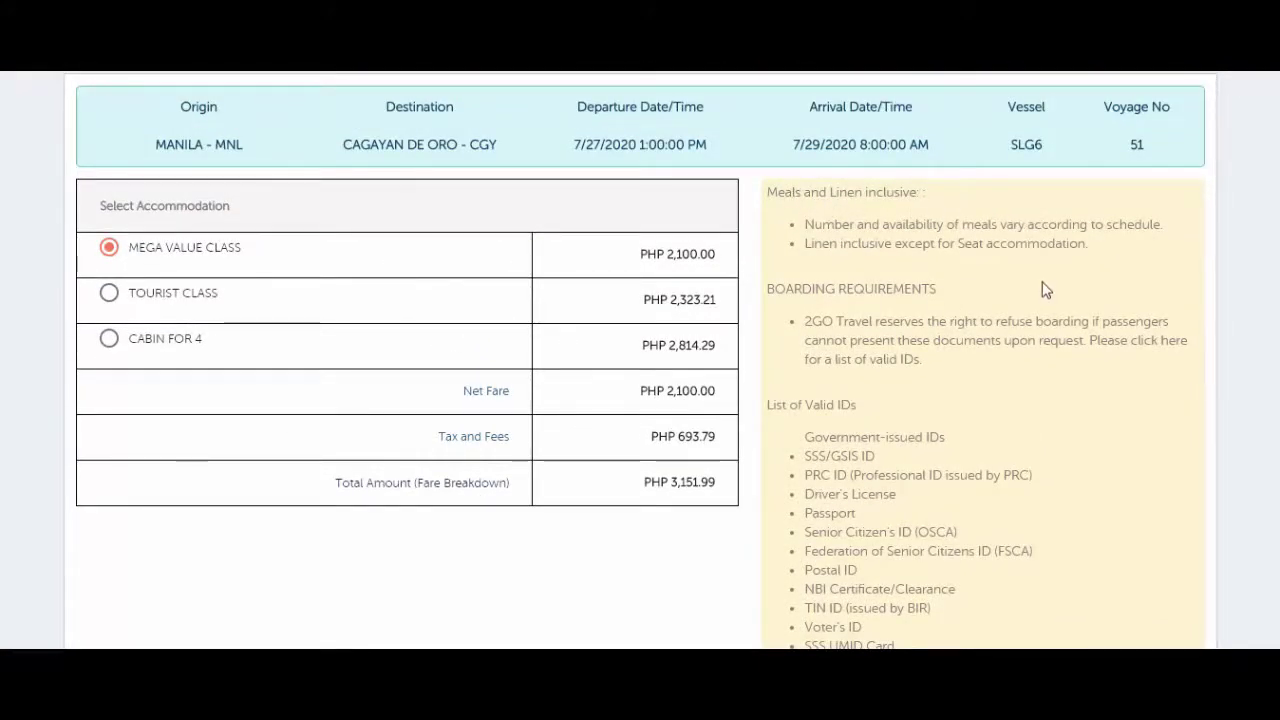
pyautogui.scroll(-1, 1043, 289)
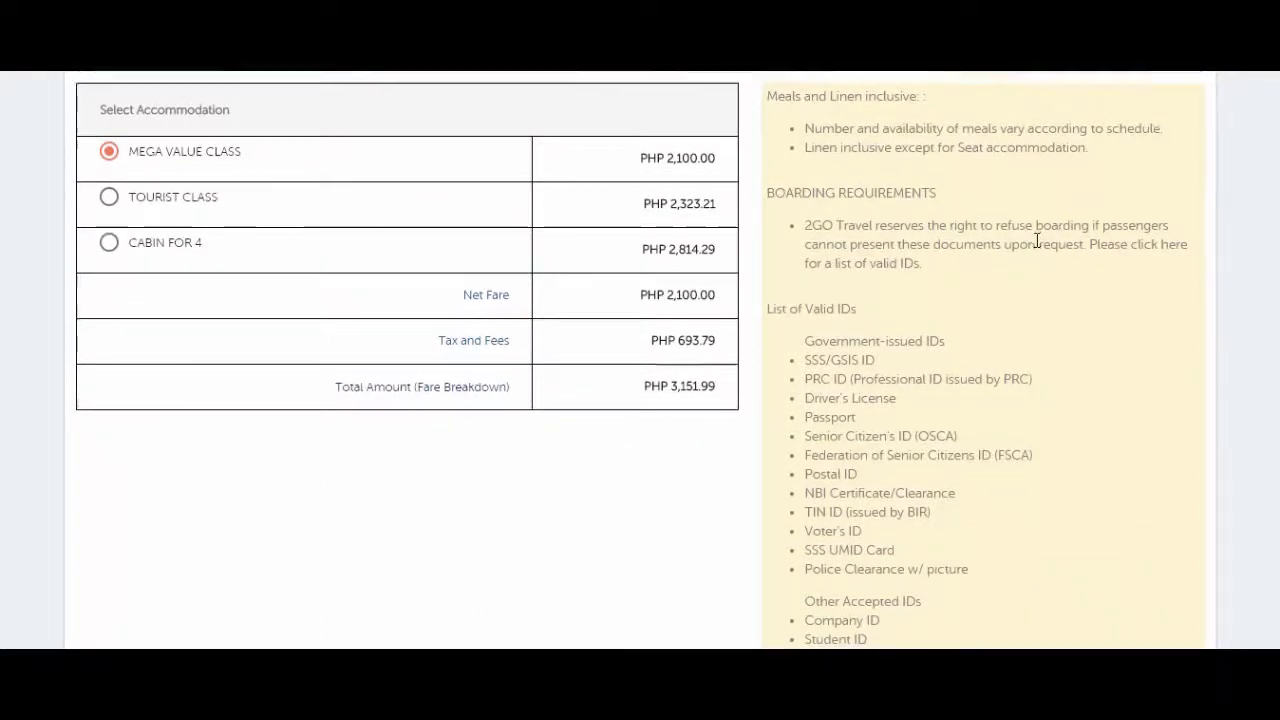
pyautogui.scroll(-2, 940, 226)
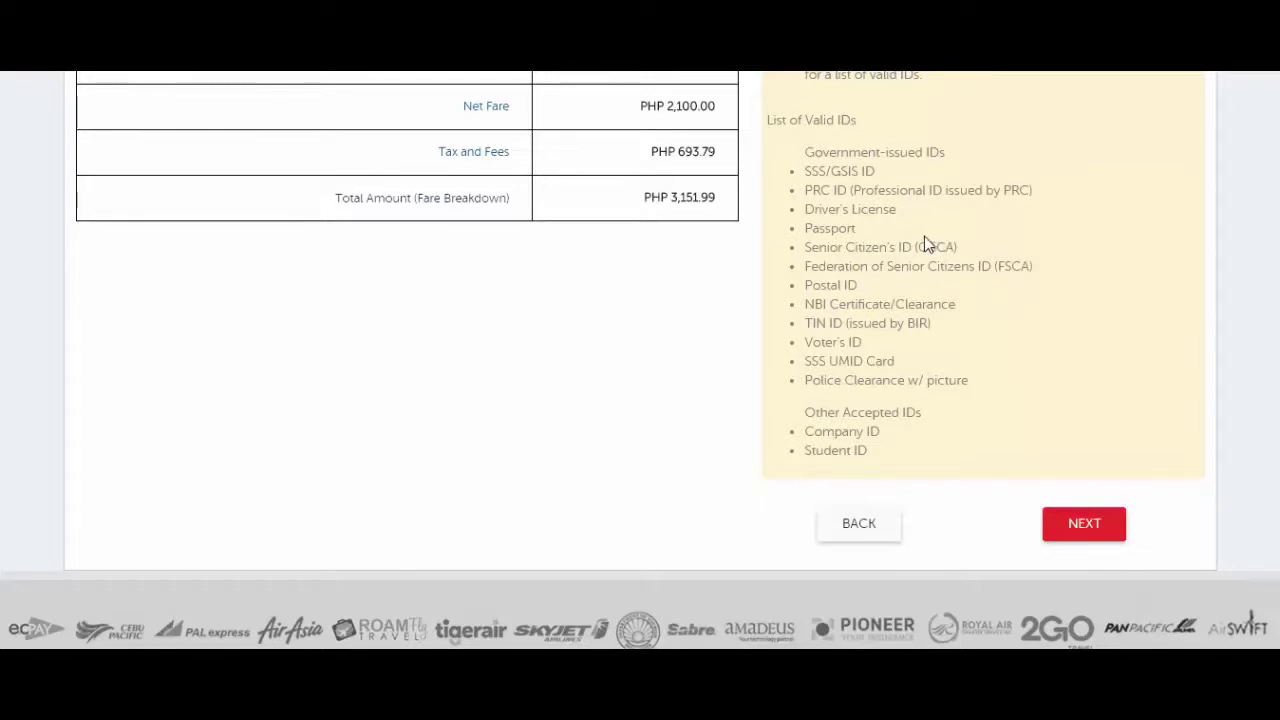
# Continue to the booking form and auto-fill contact details via the Agency Details checkbox.
pyautogui.click(1074, 535)
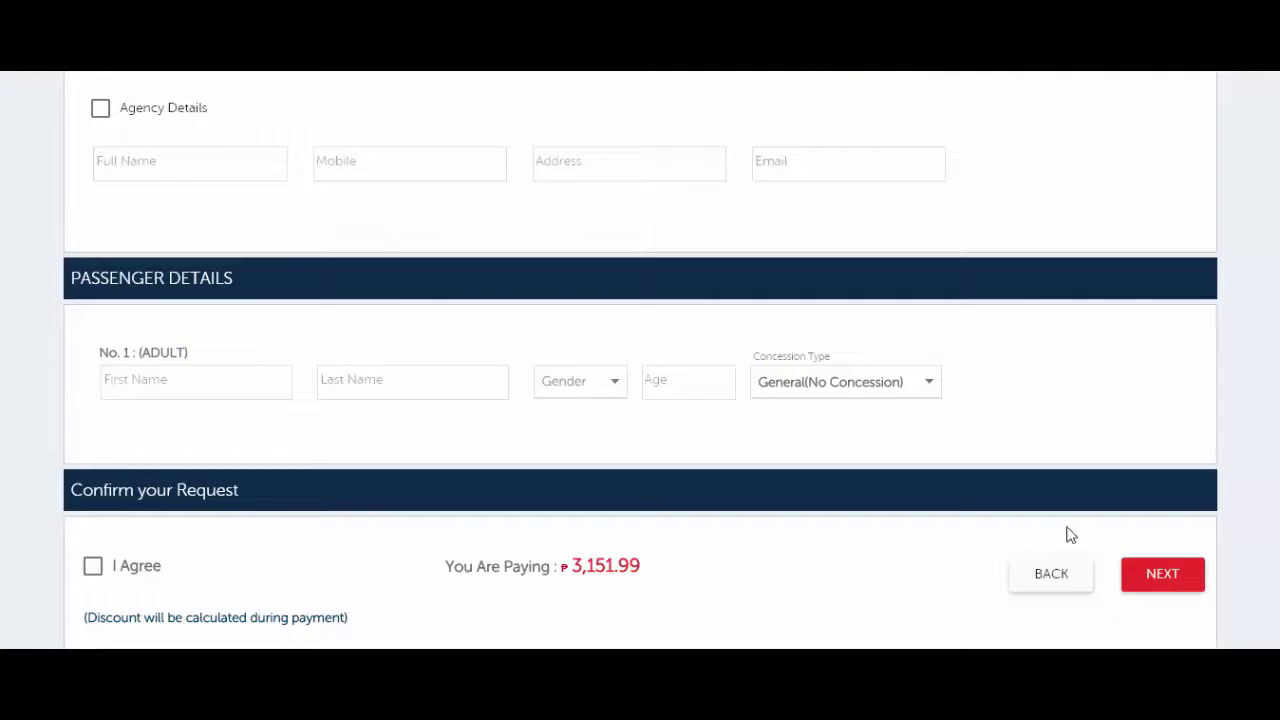
pyautogui.scroll(6, 1020, 506)
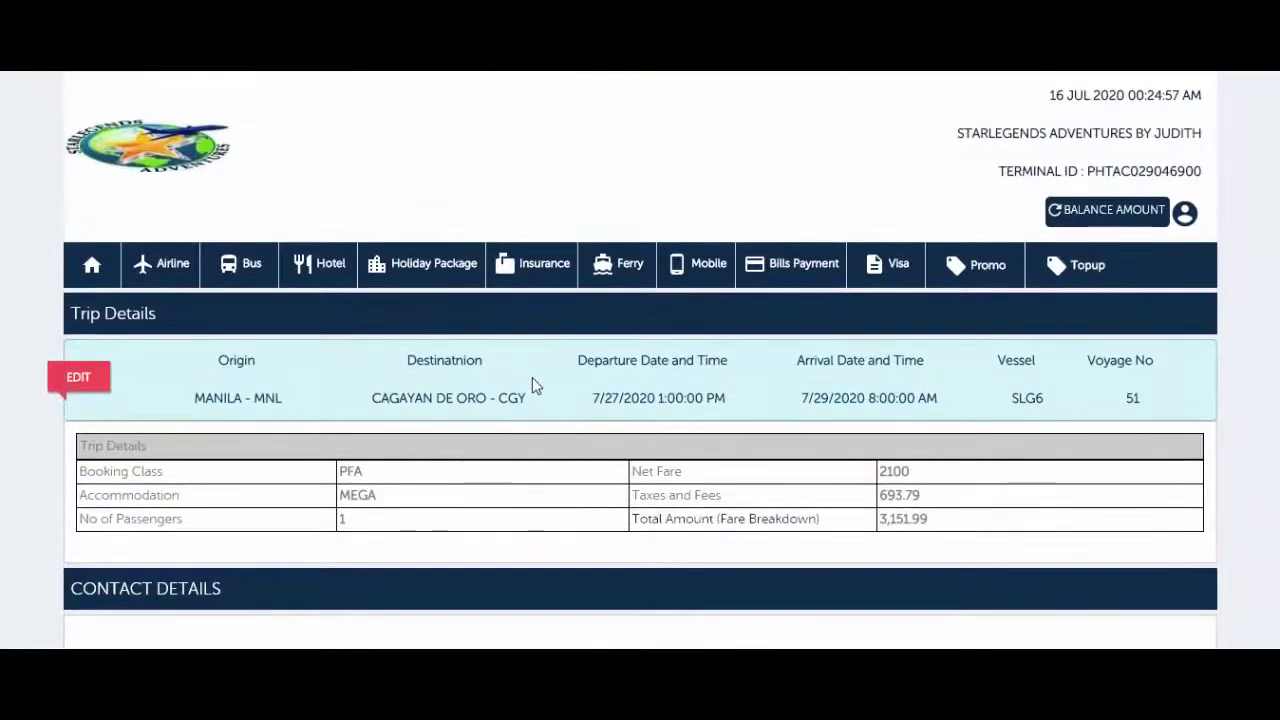
pyautogui.scroll(-1, 532, 377)
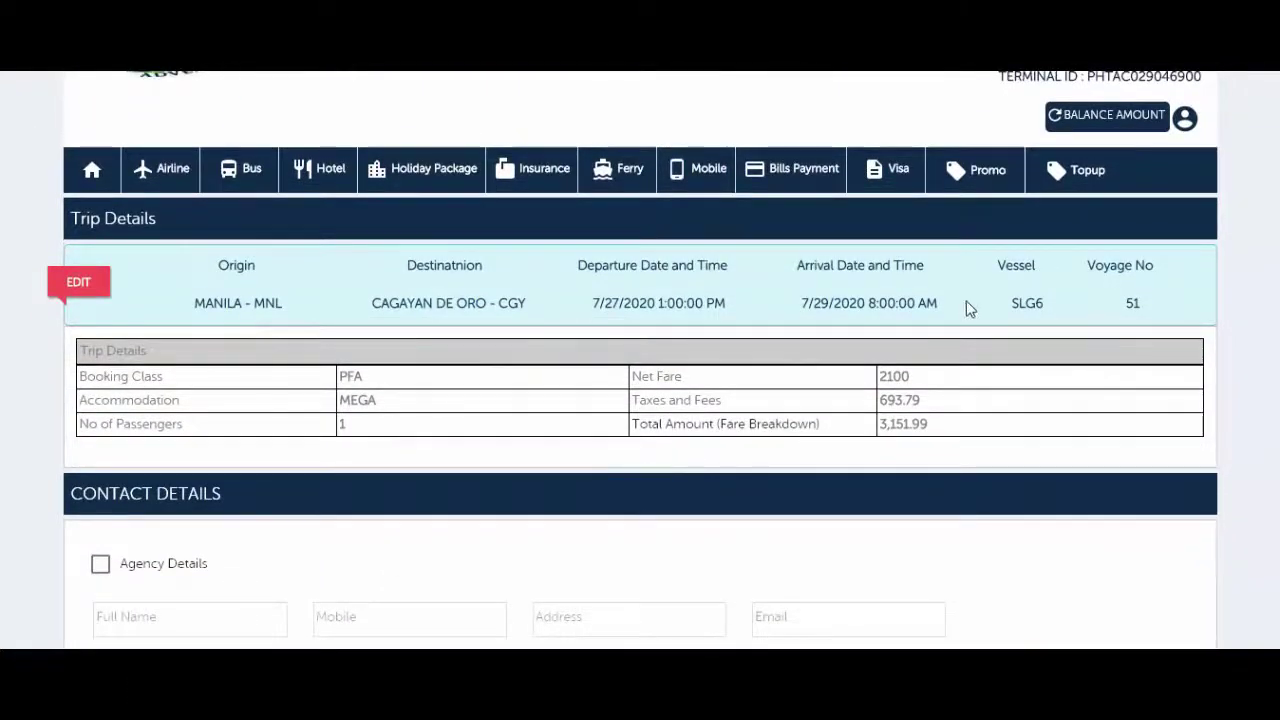
pyautogui.scroll(-3, 1040, 300)
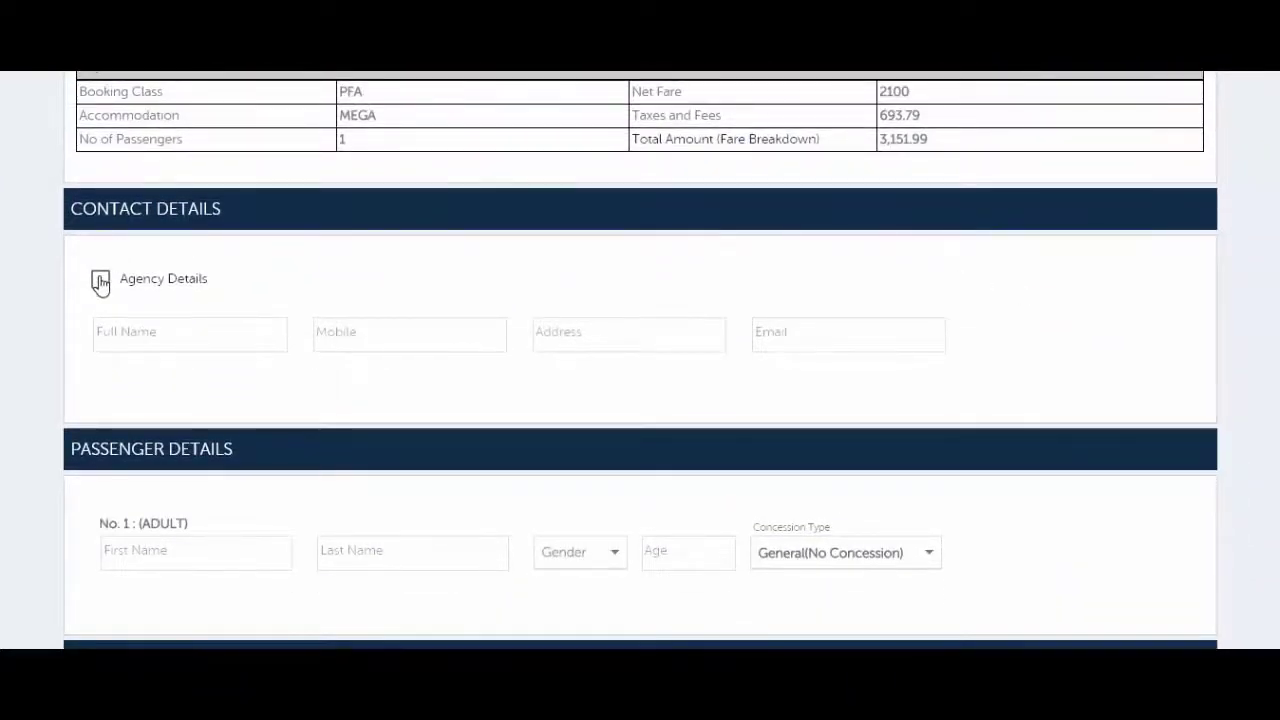
pyautogui.click(100, 281)
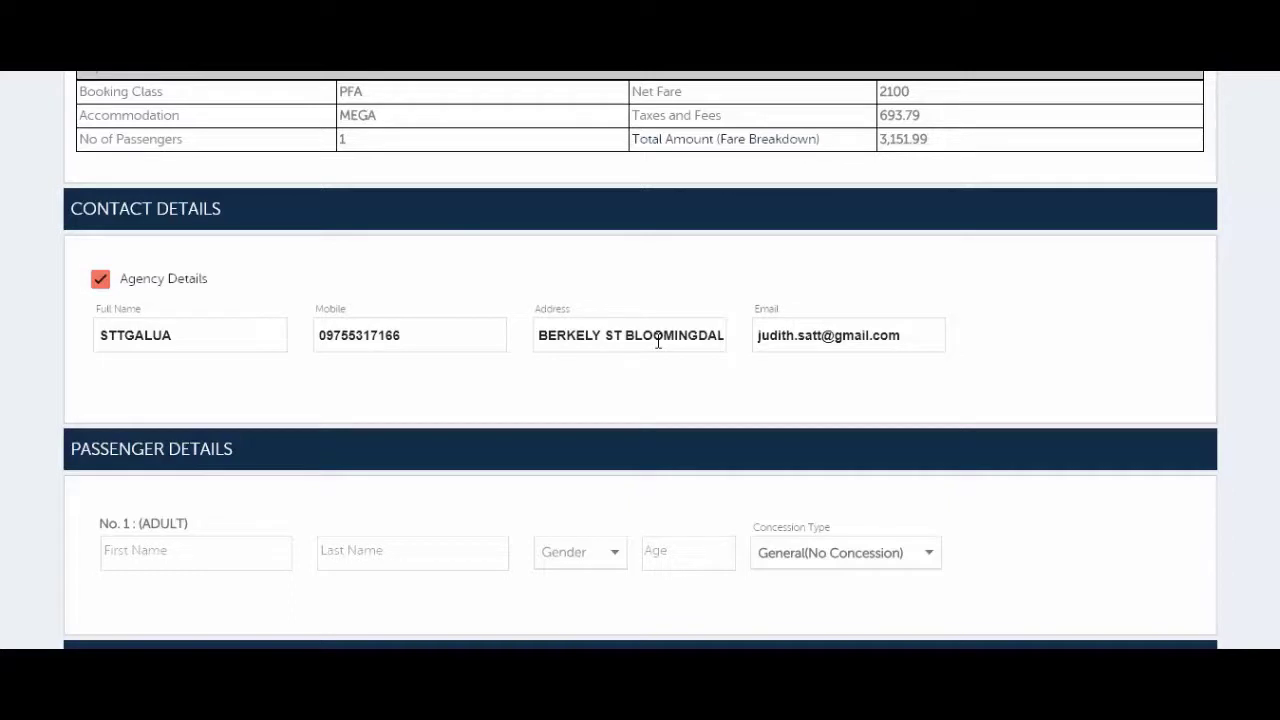
pyautogui.scroll(-1, 552, 337)
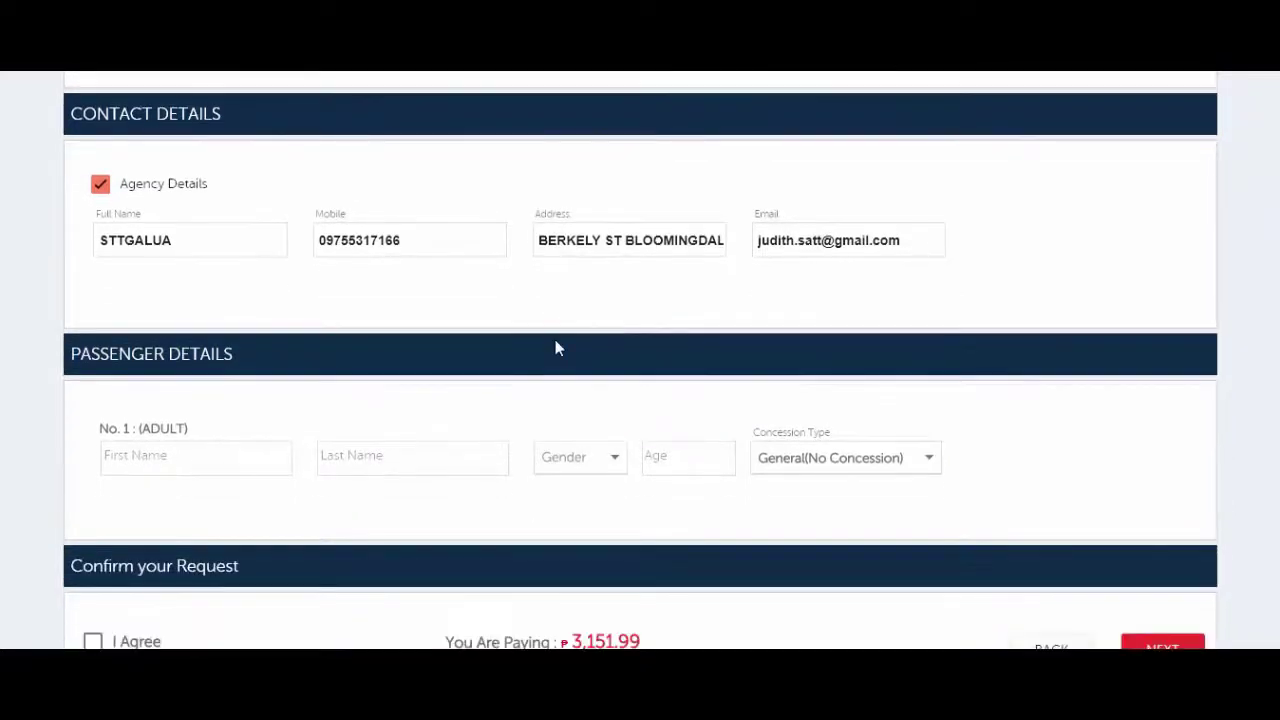
pyautogui.scroll(-1, 557, 347)
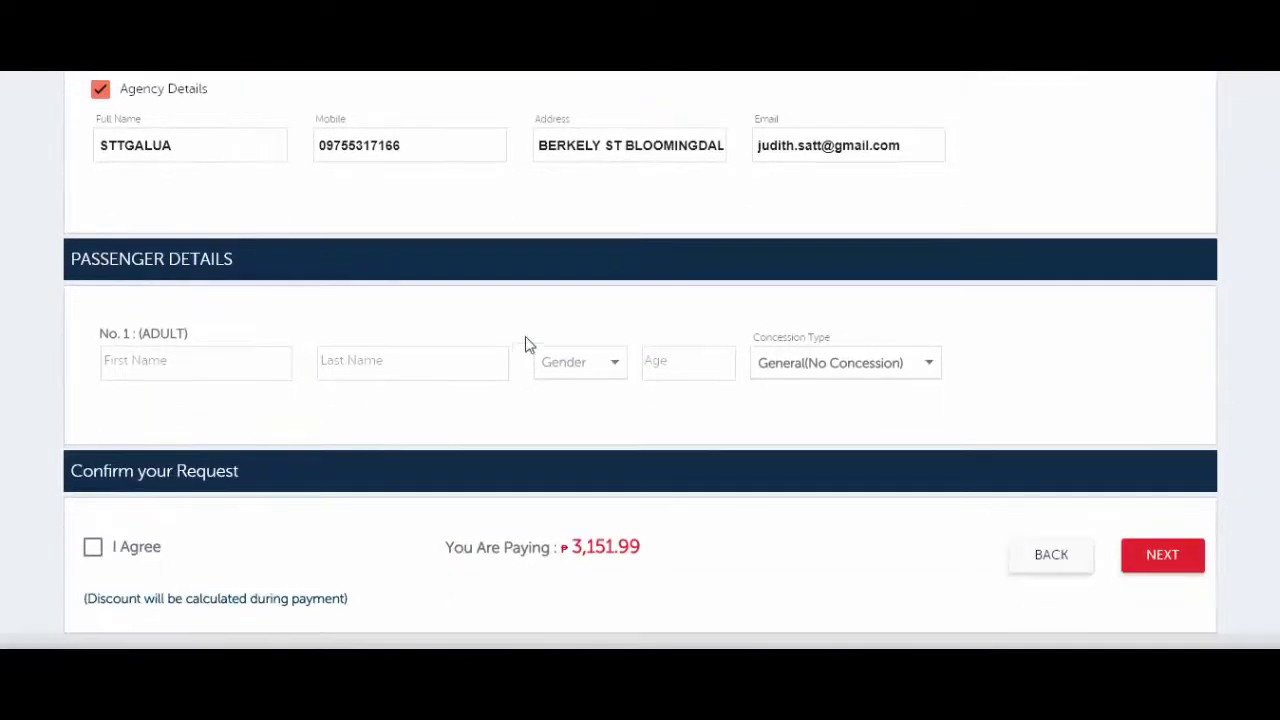
# Enter the adult passenger's first and last name.
pyautogui.click(249, 367)
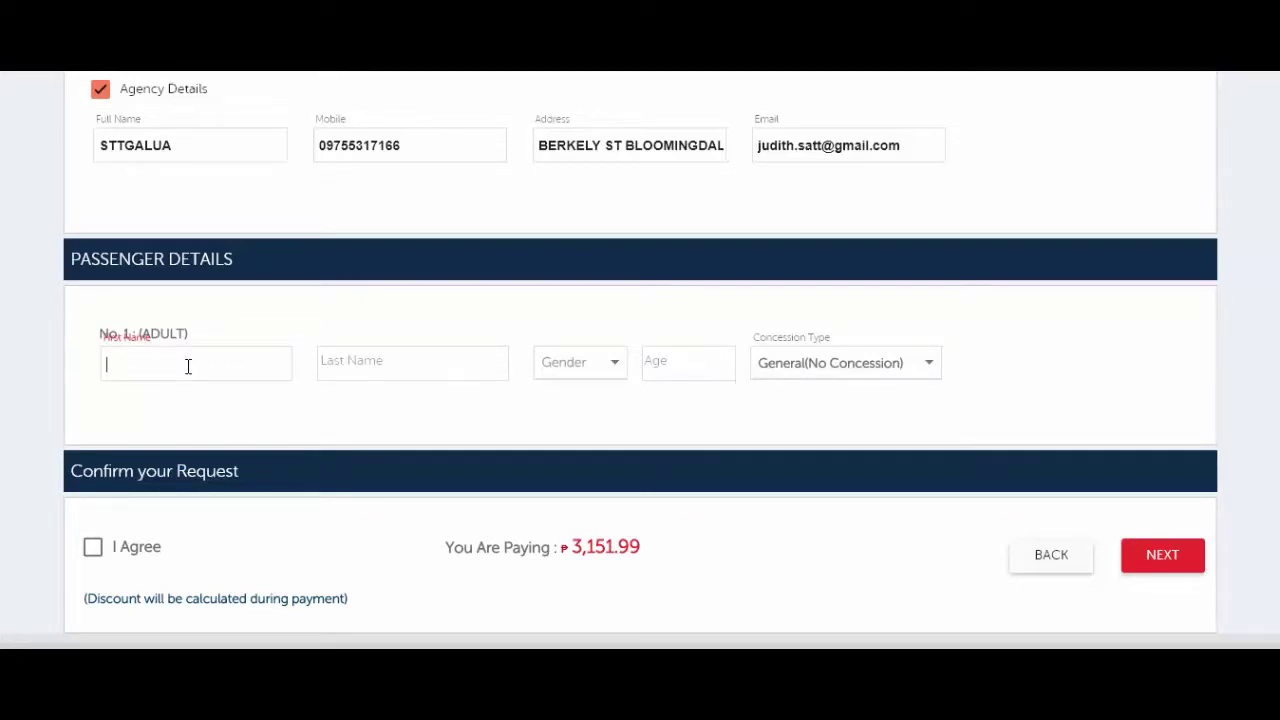
pyautogui.write('ma')
pyautogui.click(353, 365)
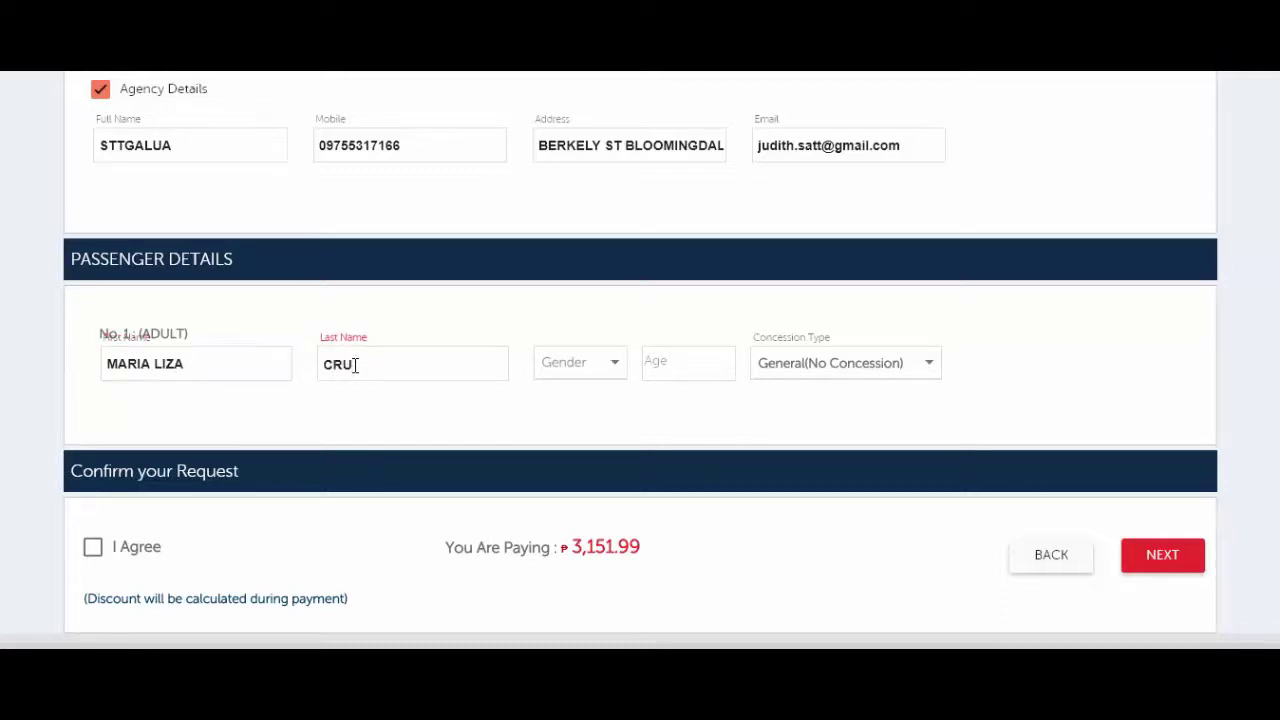
# Set the passenger's gender to F, age 26, and concession General (No Concession).
pyautogui.click(605, 364)
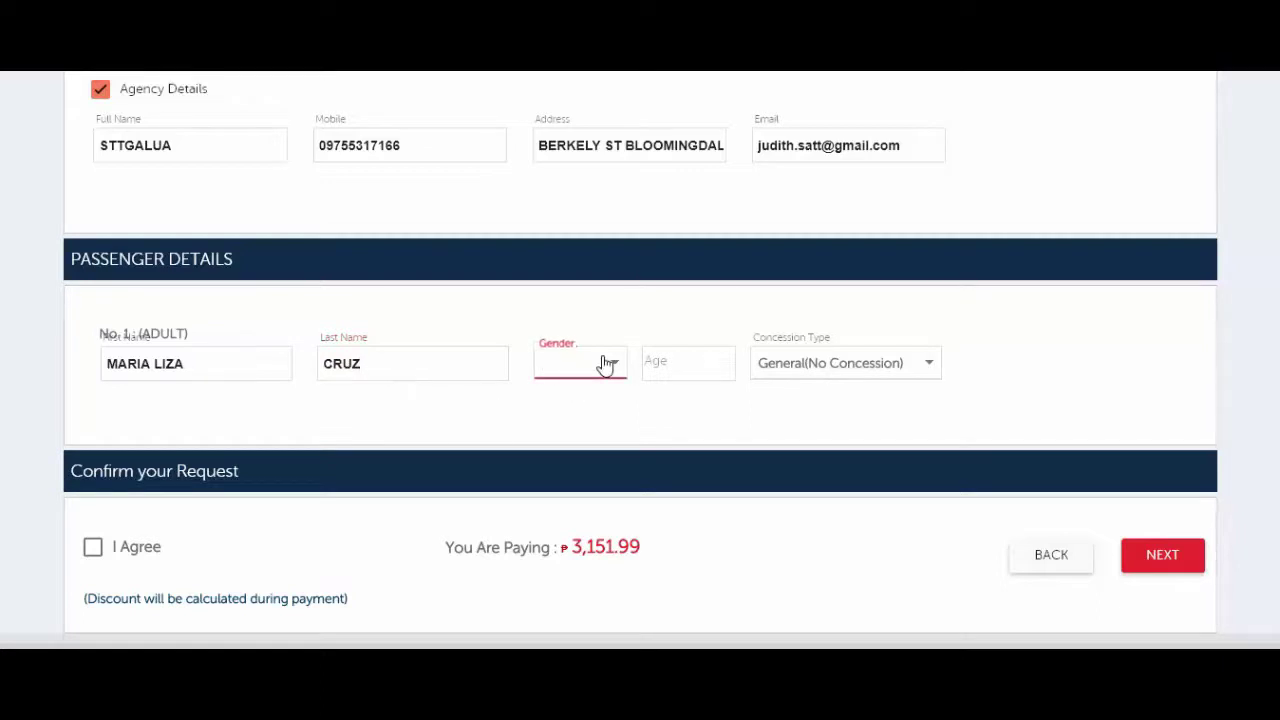
pyautogui.click(551, 423)
pyautogui.click(671, 366)
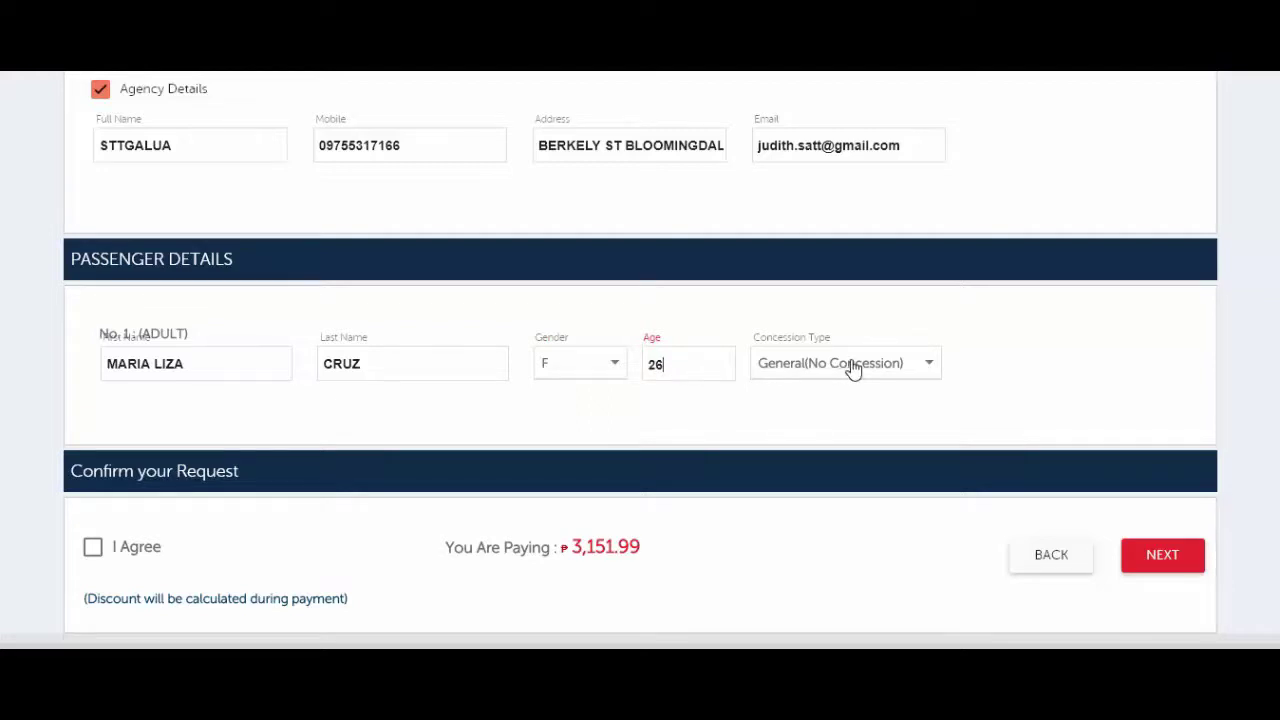
pyautogui.scroll(-1, 851, 371)
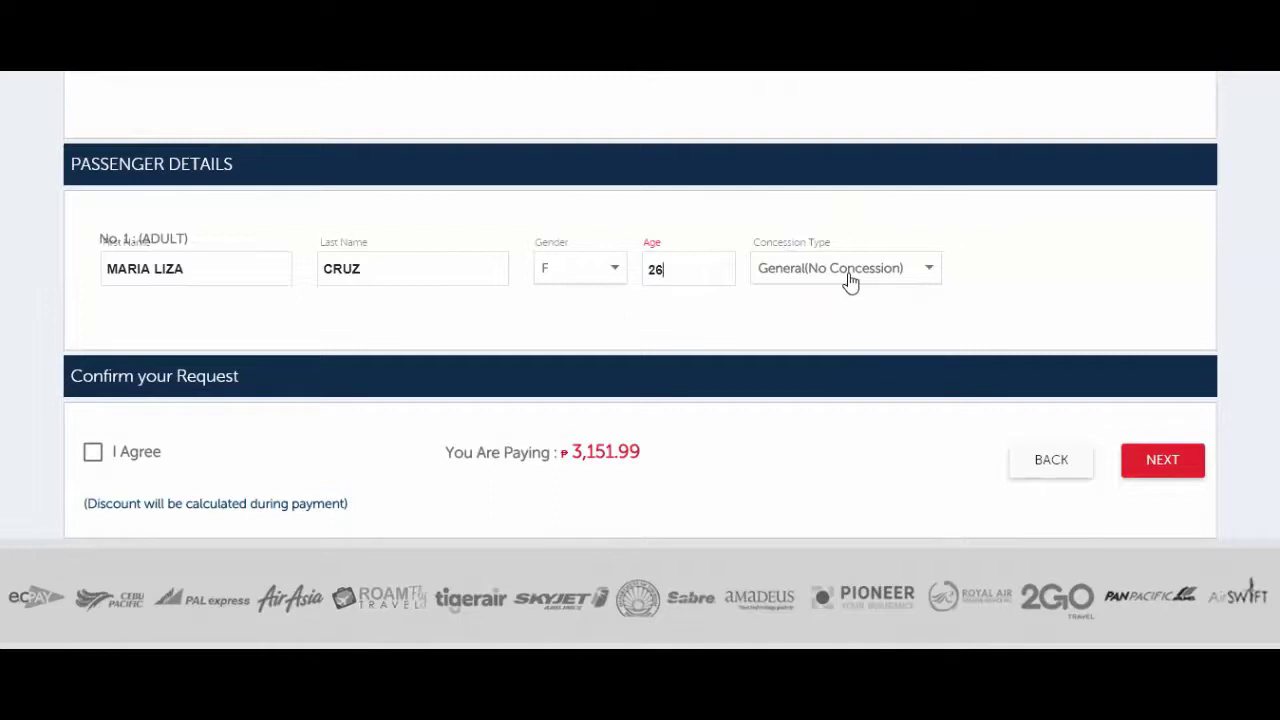
pyautogui.click(850, 280)
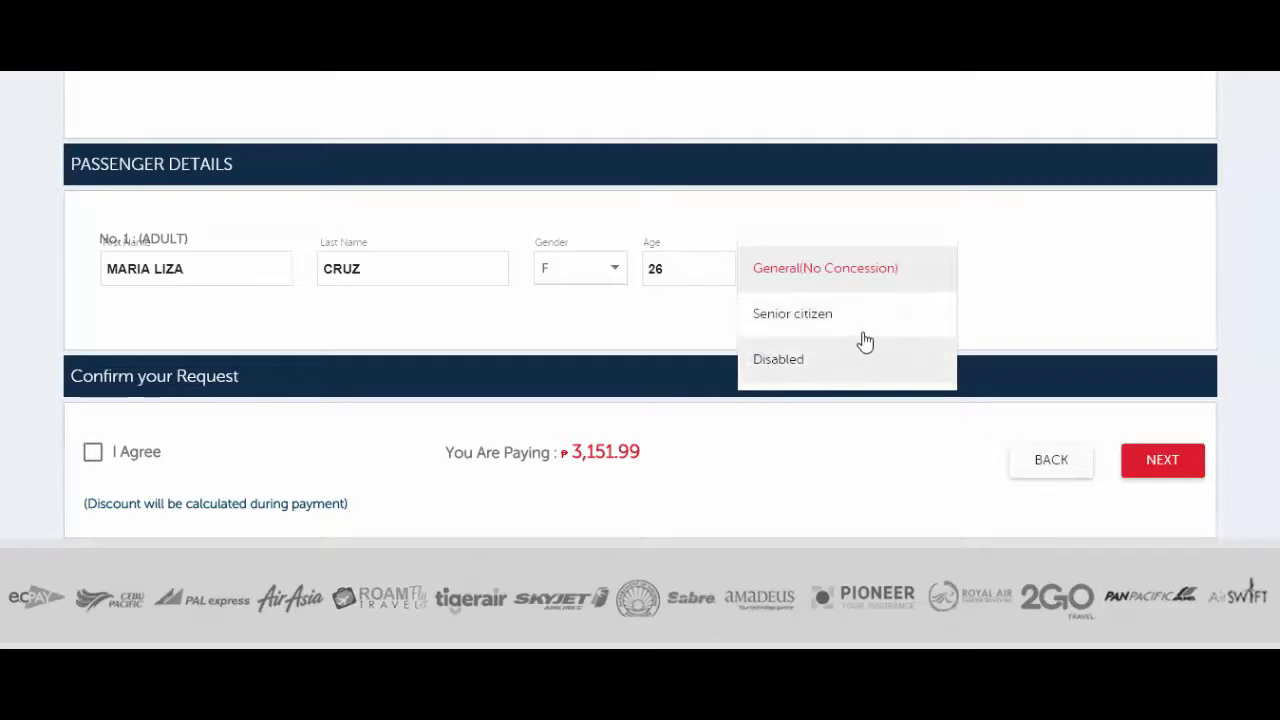
pyautogui.click(857, 272)
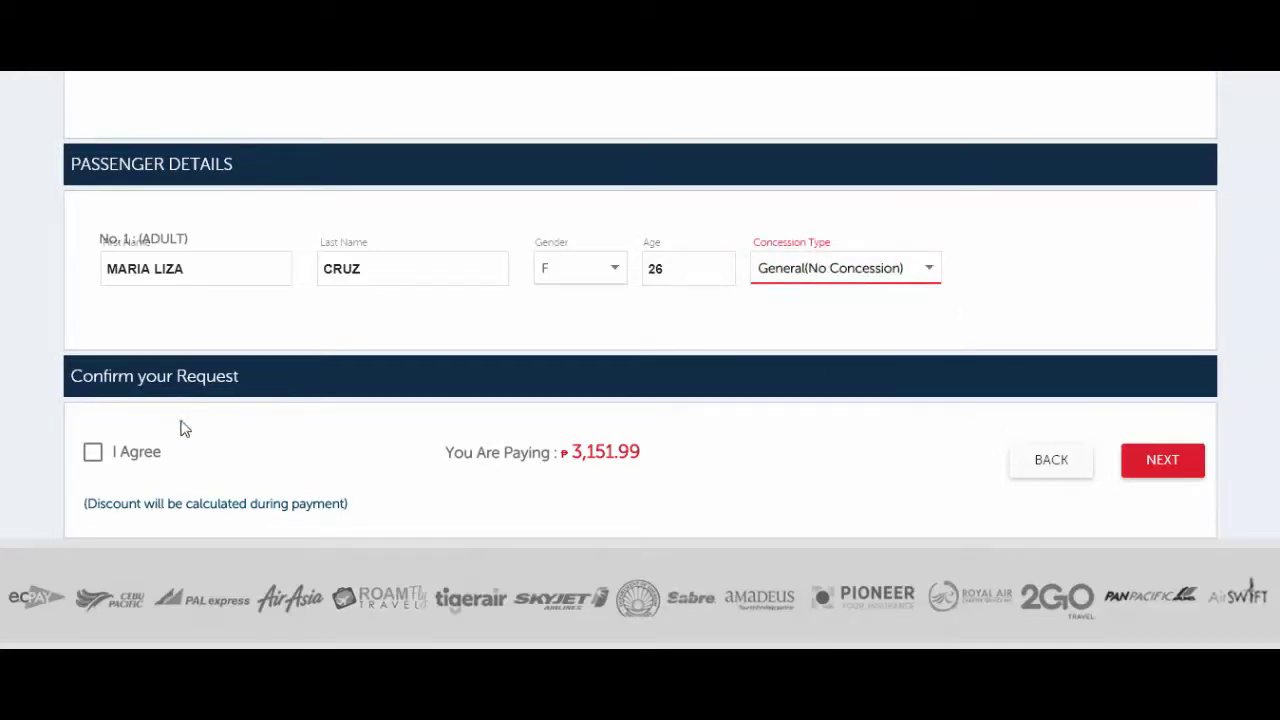
# Agree to the booking terms and submit the passenger and contact details.
pyautogui.click(93, 460)
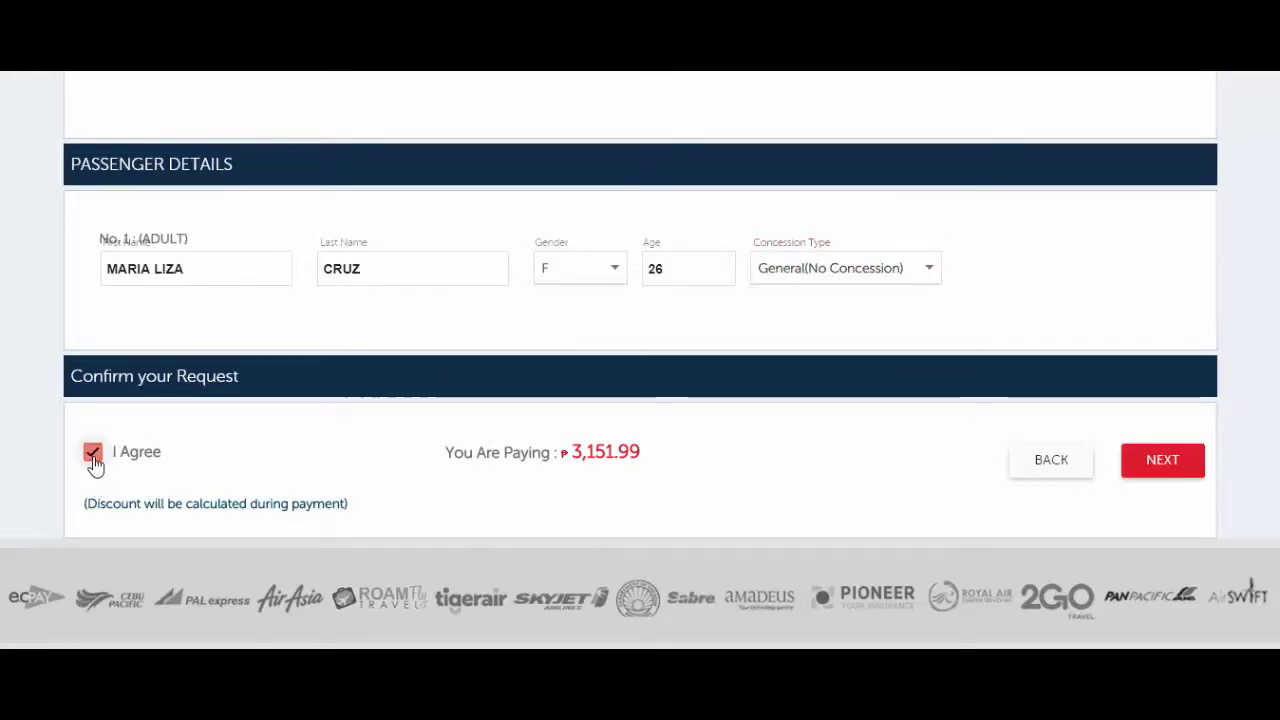
pyautogui.scroll(7, 557, 391)
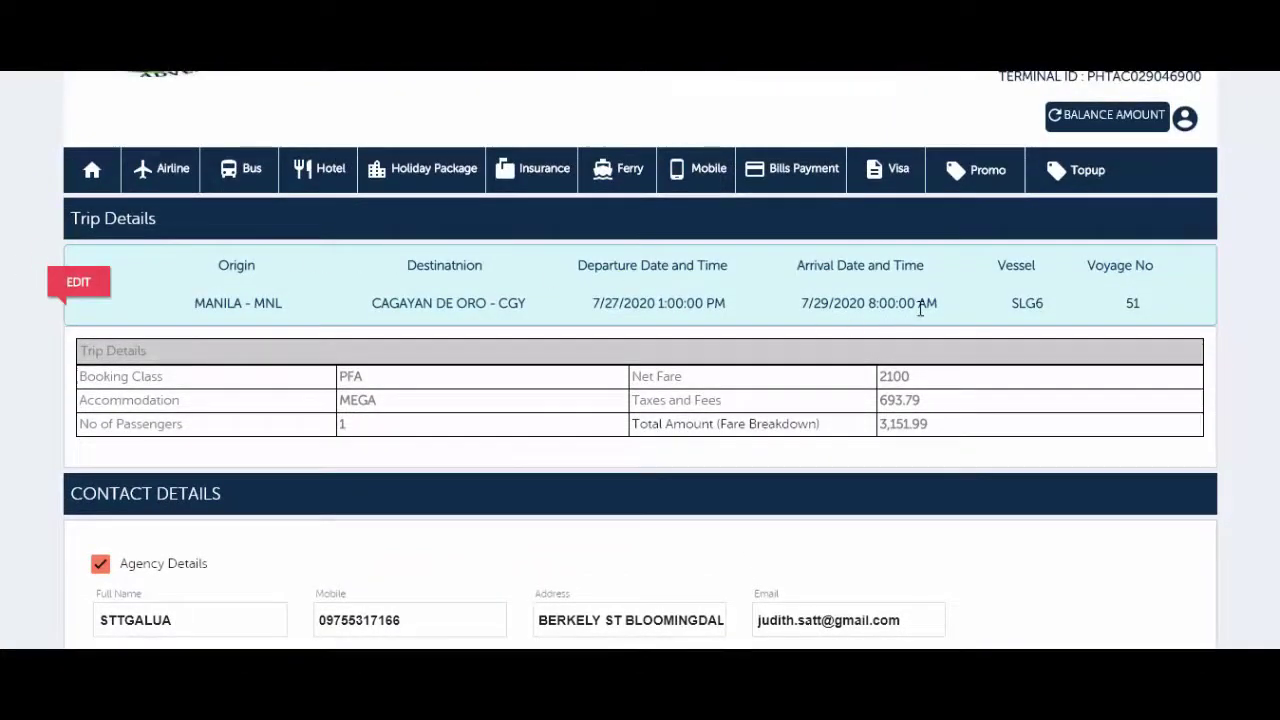
pyautogui.scroll(-2, 923, 306)
pyautogui.scroll(-3, 600, 326)
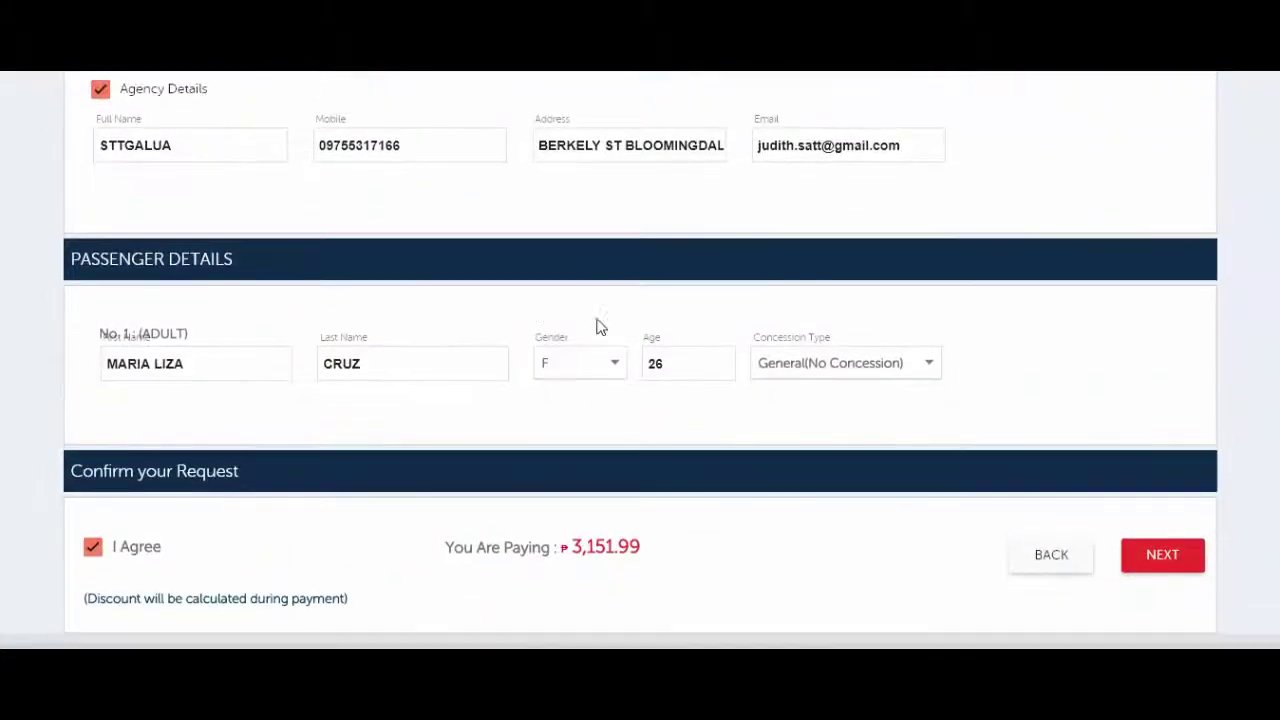
pyautogui.scroll(-1, 836, 332)
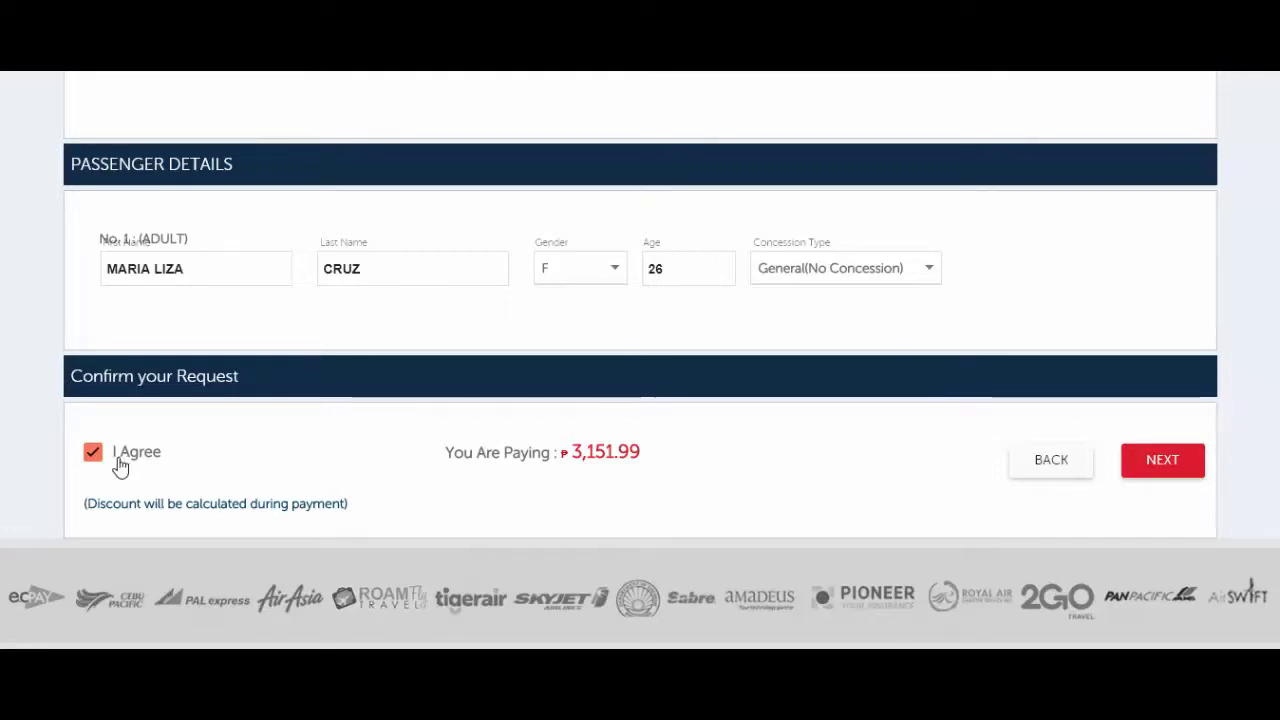
pyautogui.click(1161, 466)
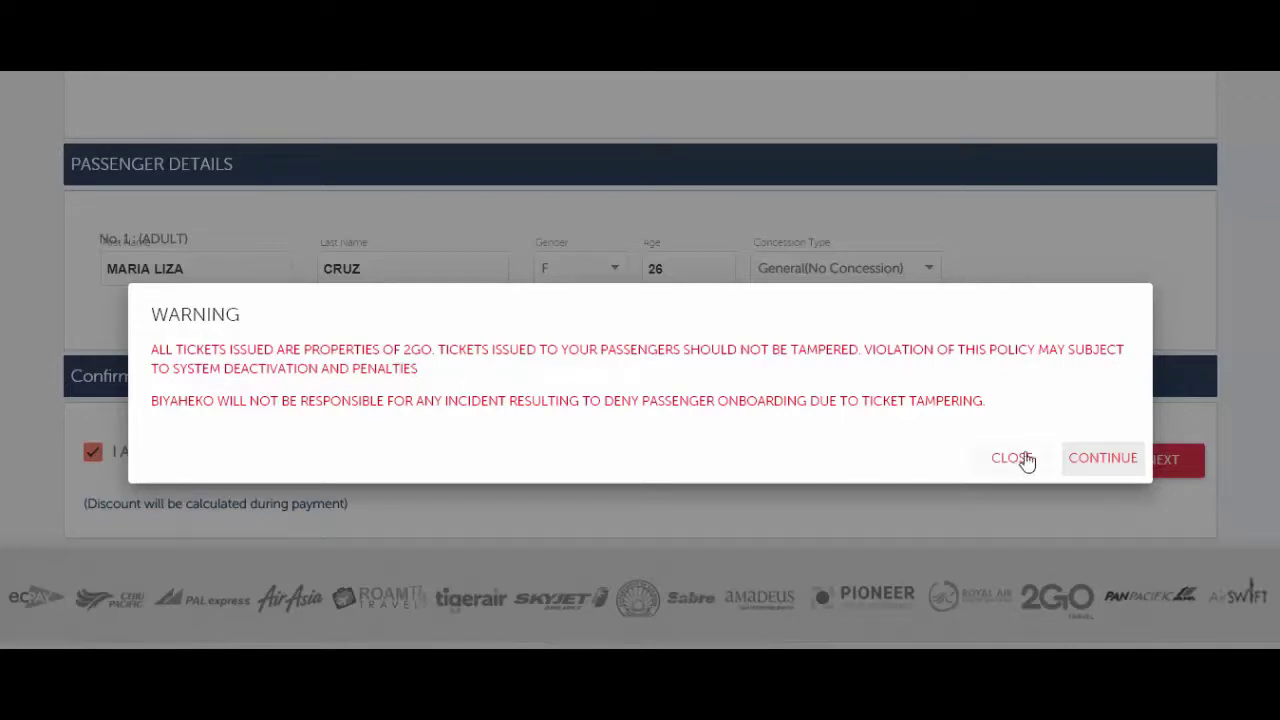
# Acknowledge the ticket warning to reach the disclaimer confirming the PHP 3,151.99 payment.
pyautogui.click(1114, 464)
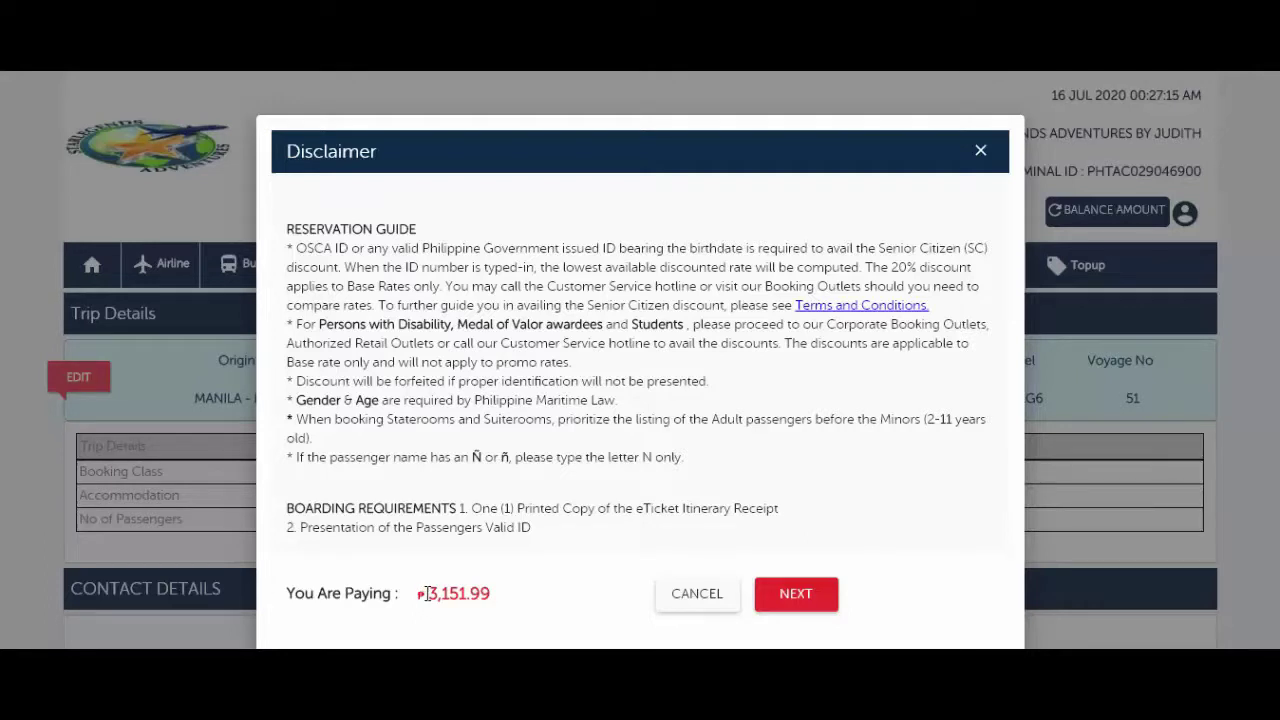
# Move past the disclaimer to the summary of ST LEO THE GREAT voyage 51 at PHP 3,151.99.
pyautogui.click(812, 607)
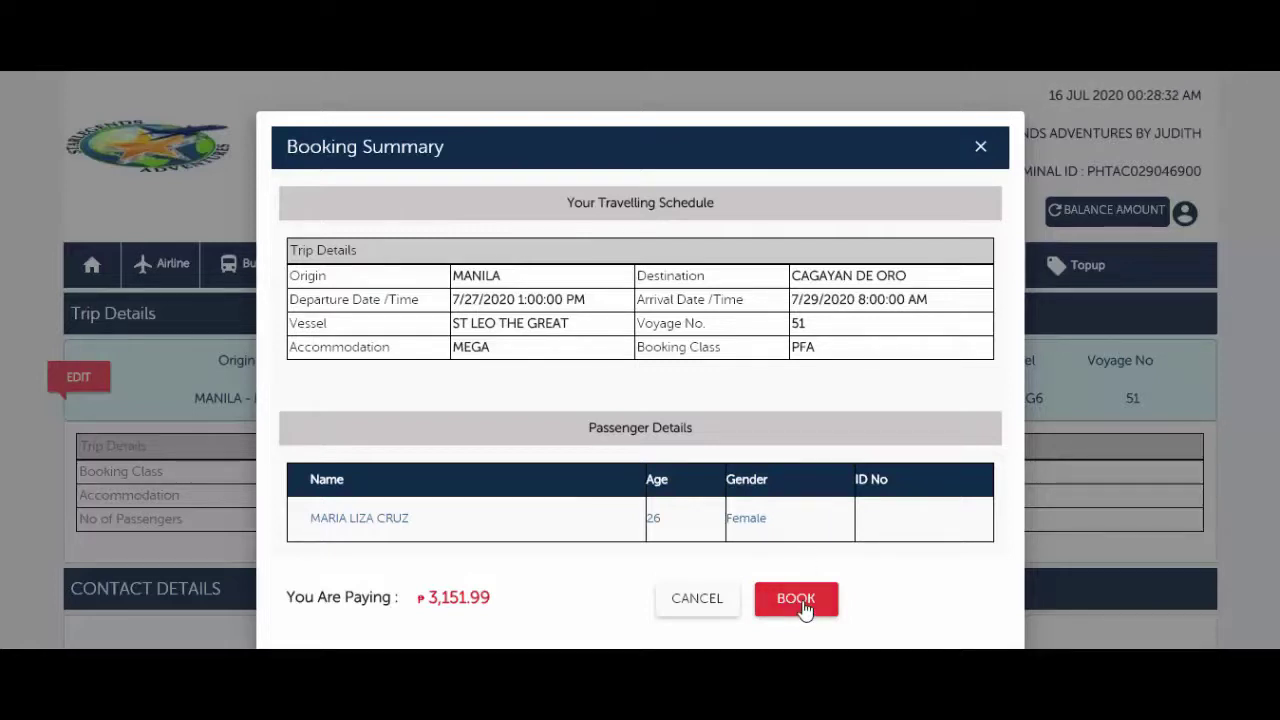
# Cancel the voyage 51 booking summary without booking, then refresh the agent account balance.
pyautogui.click(691, 612)
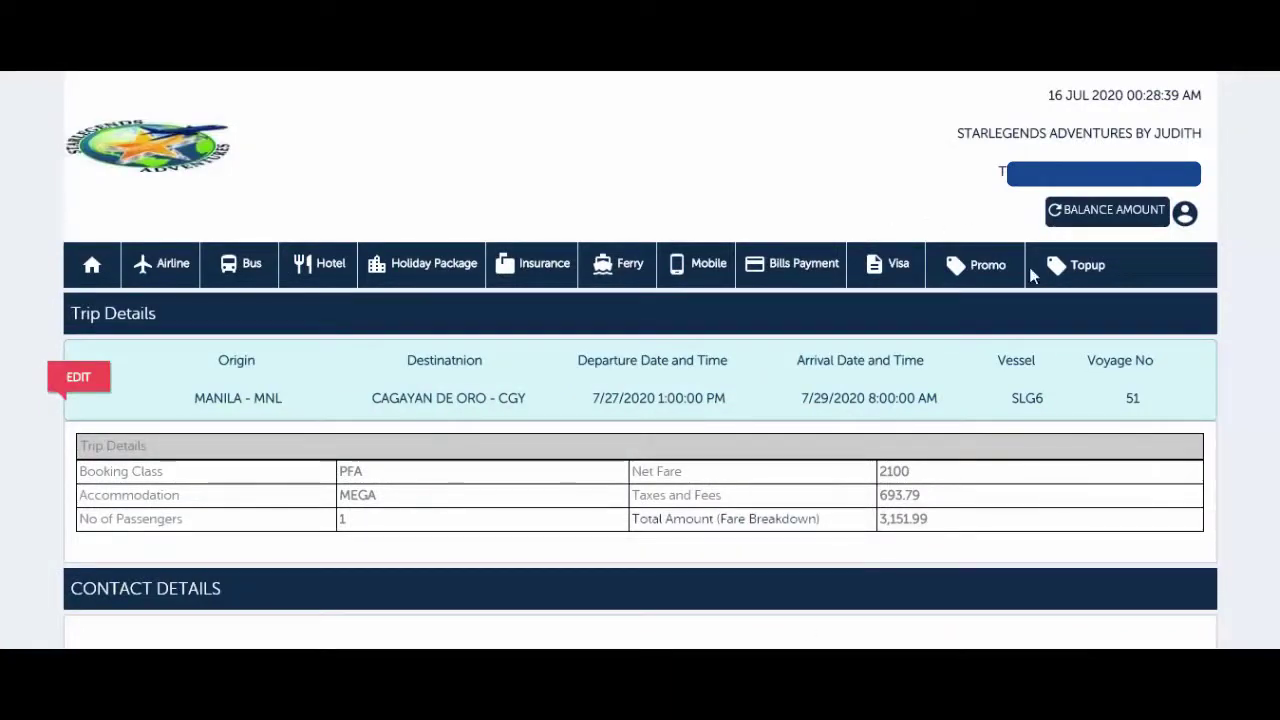
pyautogui.click(1052, 211)
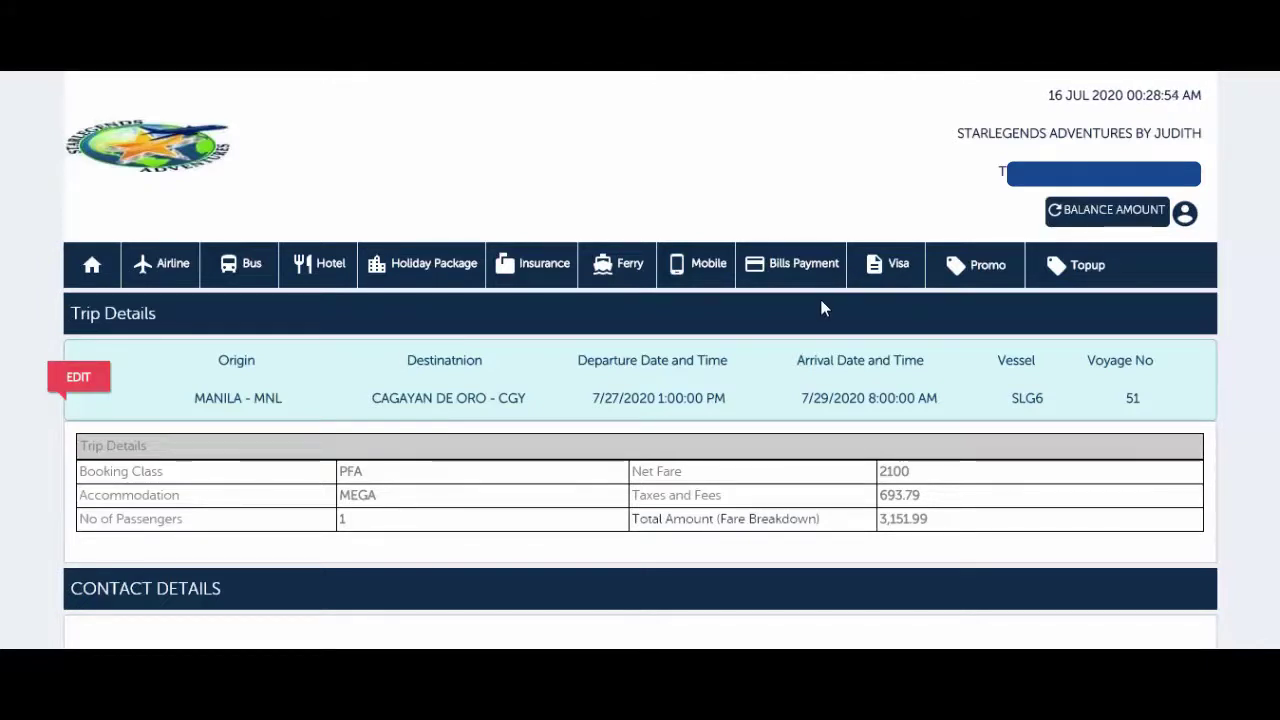
pyautogui.scroll(-3, 820, 300)
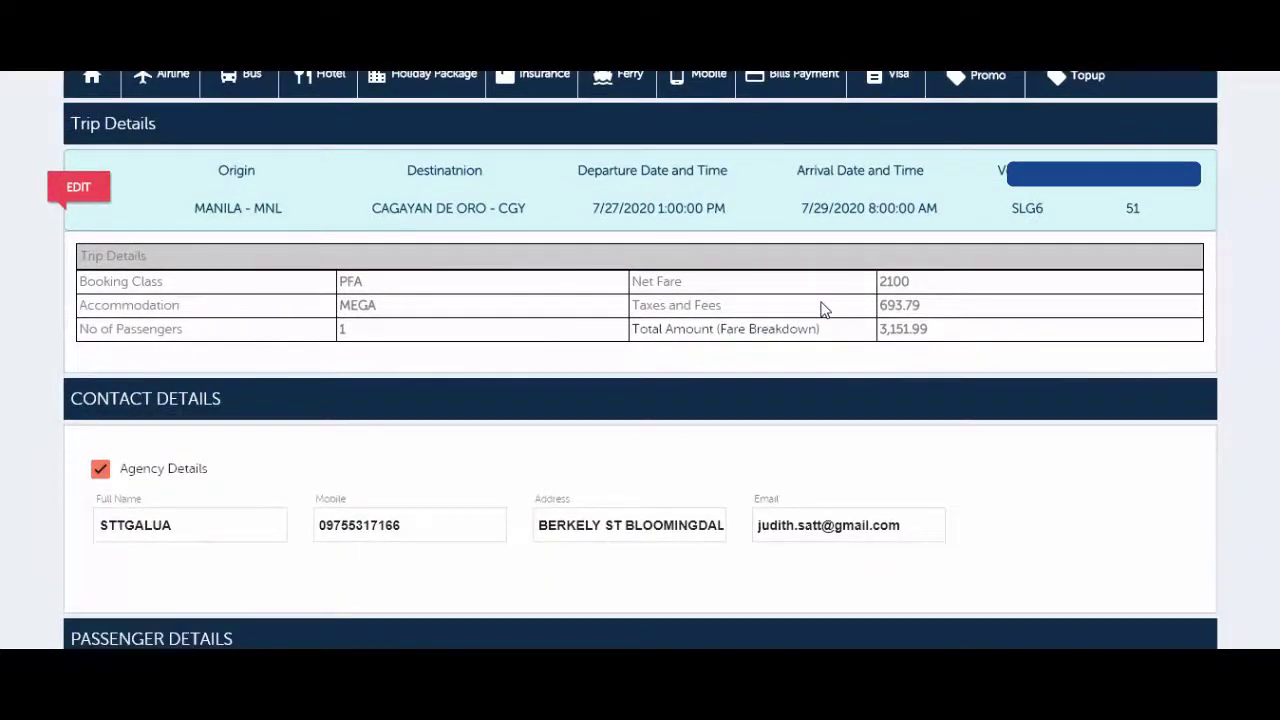
pyautogui.scroll(3, 822, 308)
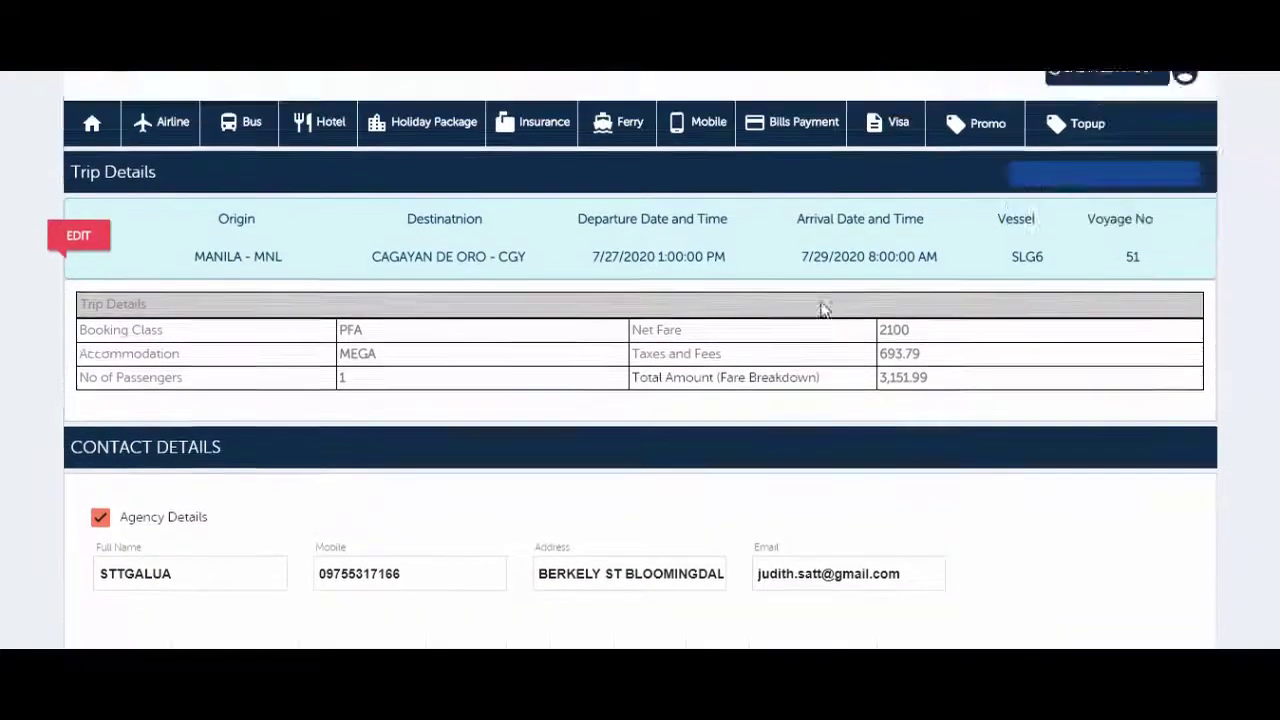